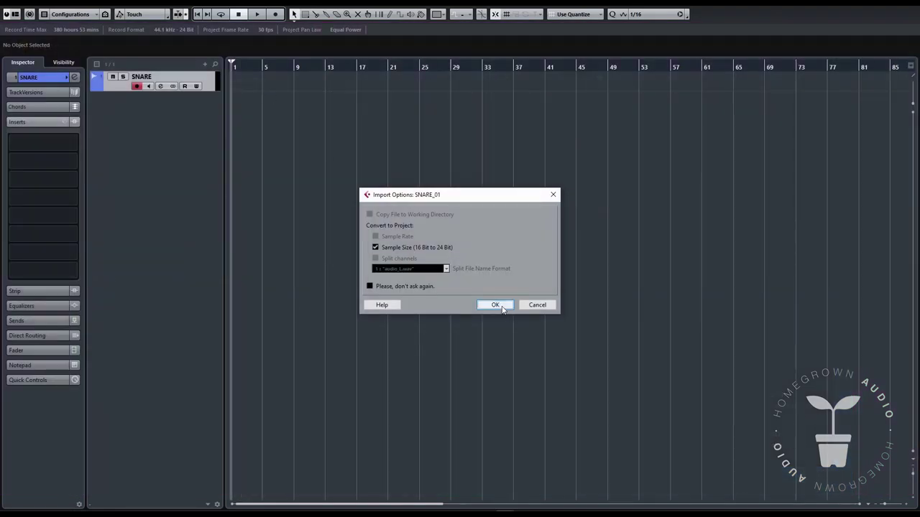
# Import the V2 Snare AUDIO file onto the SNARE track, copying it to the working directory
pyautogui.click(501, 306)
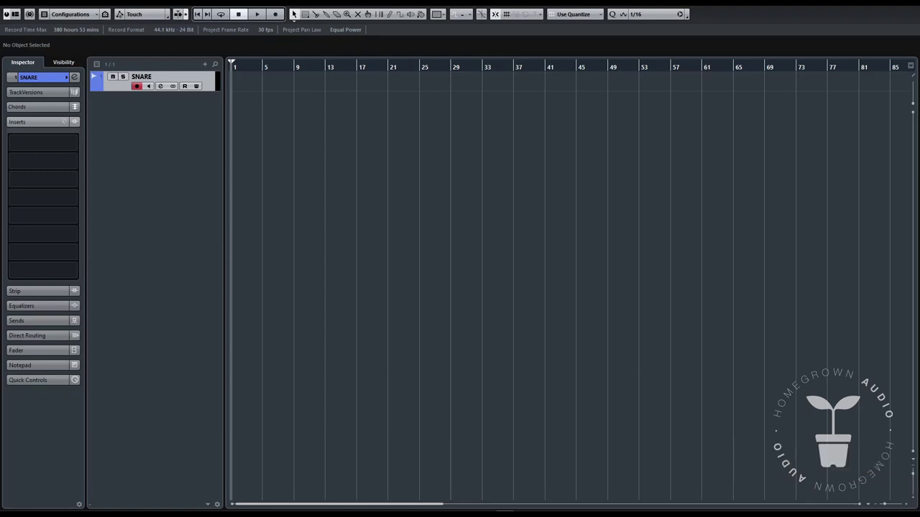
pyautogui.moveTo(506, 173); pyautogui.dragTo(236, 85)
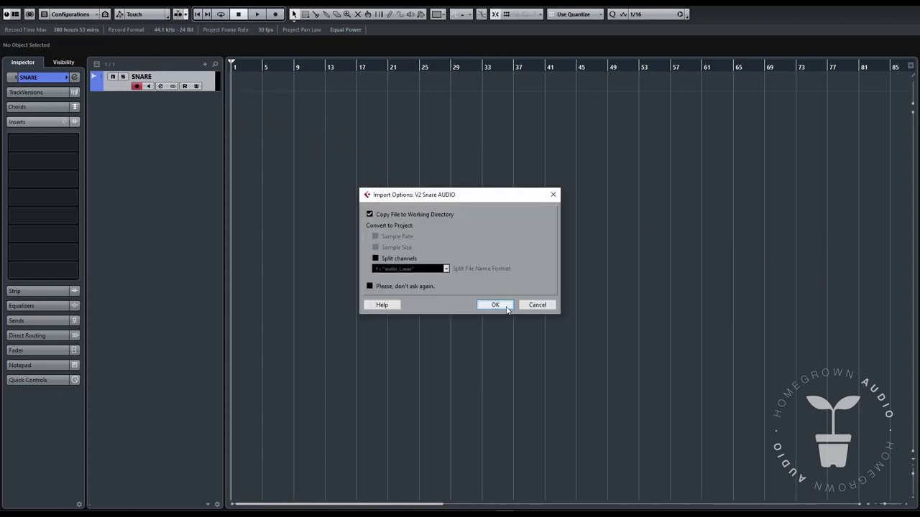
pyautogui.click(494, 305)
# Move the V2 Snare AUDIO clip to the start of bar 1 and make the SNARE track taller
pyautogui.press('h')
pyautogui.press('h')
pyautogui.press('h')
pyautogui.press('h')
pyautogui.press('h')
pyautogui.press('h')
pyautogui.press('h')
pyautogui.press('h')
pyautogui.press('h')
pyautogui.press('h')
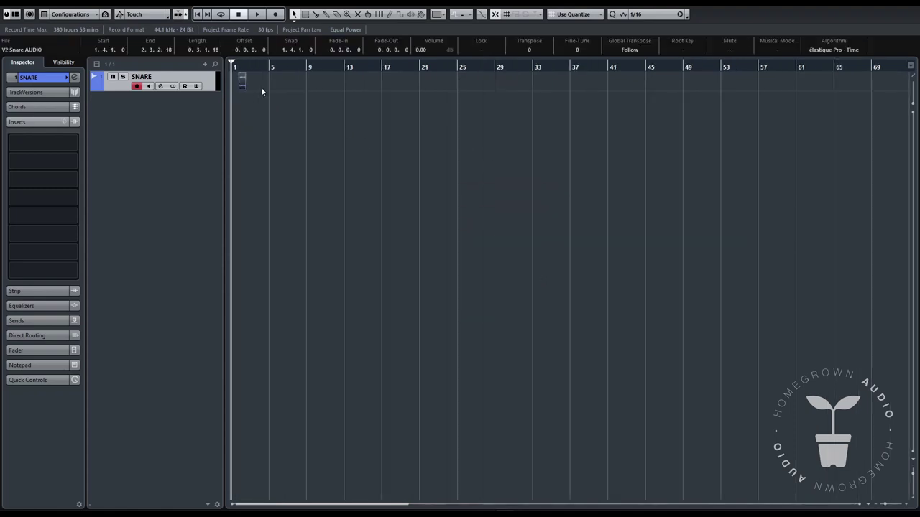
pyautogui.press('h')
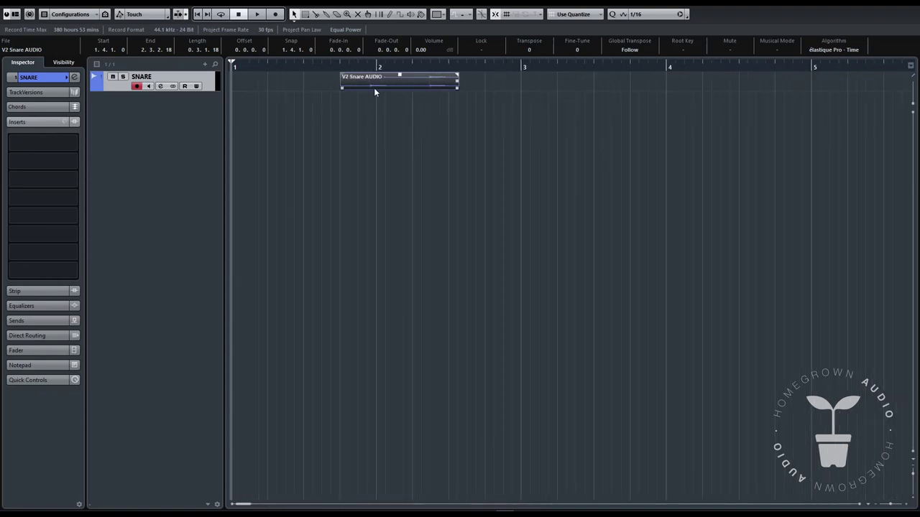
pyautogui.moveTo(374, 89); pyautogui.dragTo(167, 224)
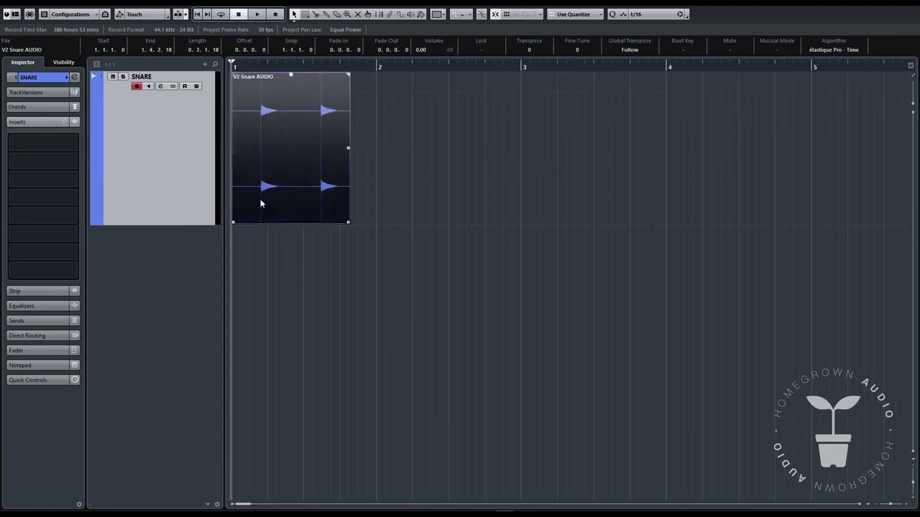
# Play the snare clip from its beginning several times to listen to the two hits
pyautogui.click(256, 66)
pyautogui.press('space')
pyautogui.press('space')
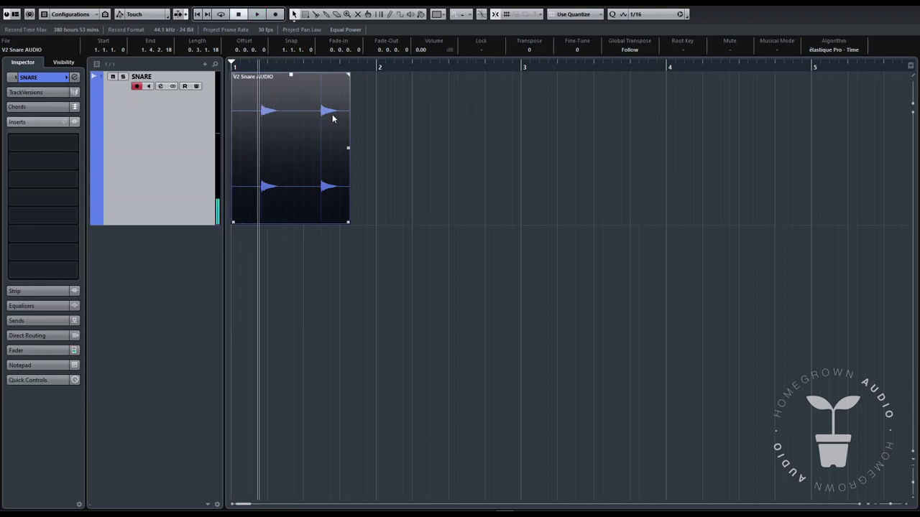
pyautogui.press('space')
pyautogui.press('space')
pyautogui.press('space')
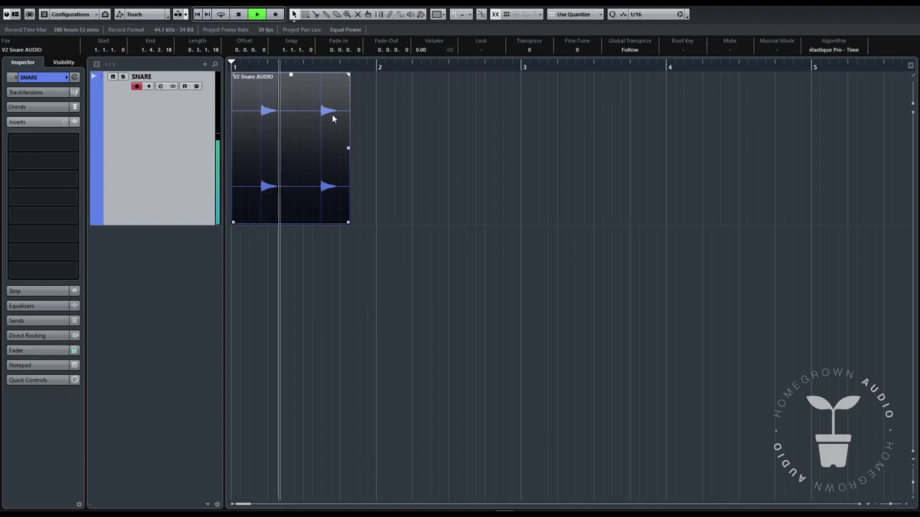
pyautogui.press('space')
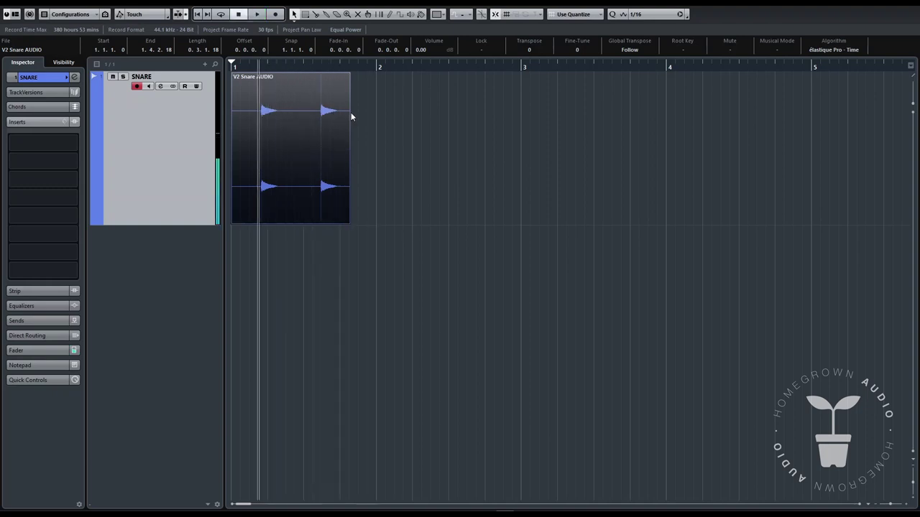
# Trim the snare clip's start to the first hit at 1.2 and cut away everything after 1.3
pyautogui.click(295, 199)
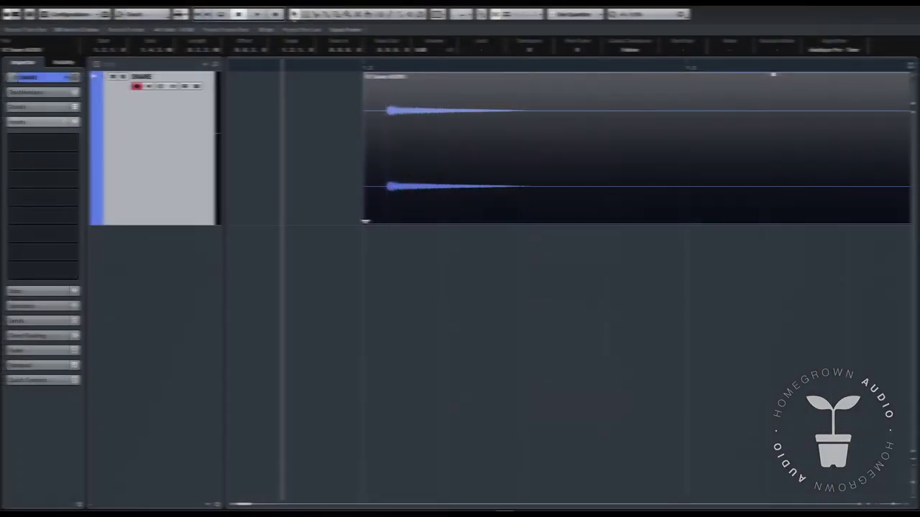
pyautogui.moveTo(365, 226); pyautogui.dragTo(395, 216)
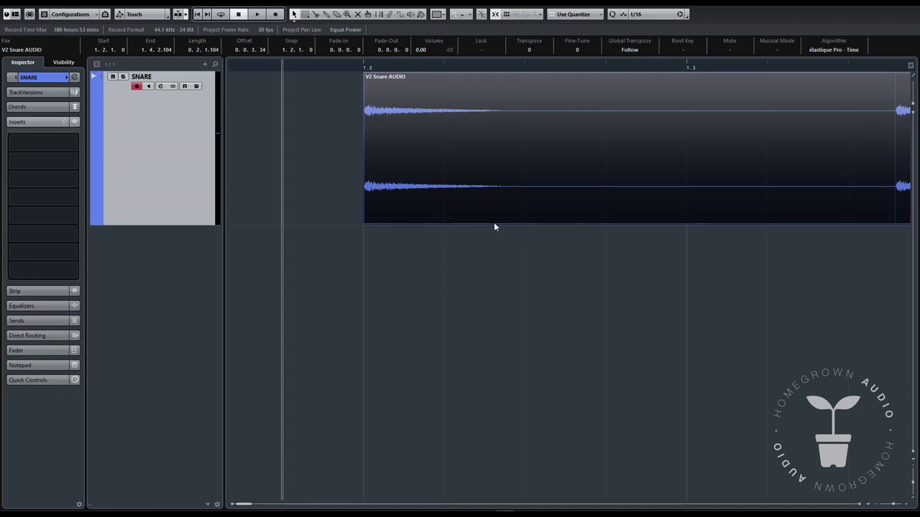
pyautogui.keyDown('alt'); pyautogui.click(682, 206); pyautogui.keyUp('alt')
pyautogui.press('Delete')
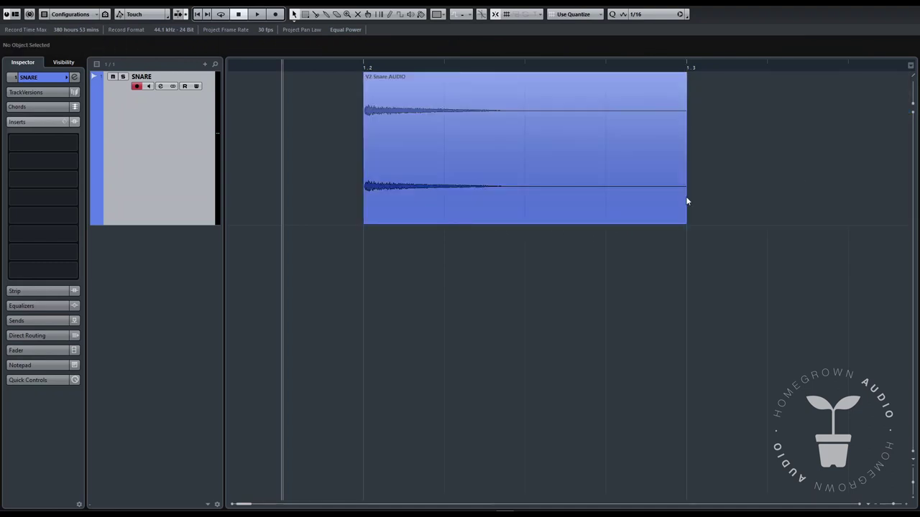
# Fine-trim the snare clip's start so it begins tightly on the transient of the hit
pyautogui.click(451, 181)
pyautogui.press('h')
pyautogui.press('h')
pyautogui.press('h')
pyautogui.press('h')
pyautogui.press('h')
pyautogui.press('h')
pyautogui.press('h')
pyautogui.press('h')
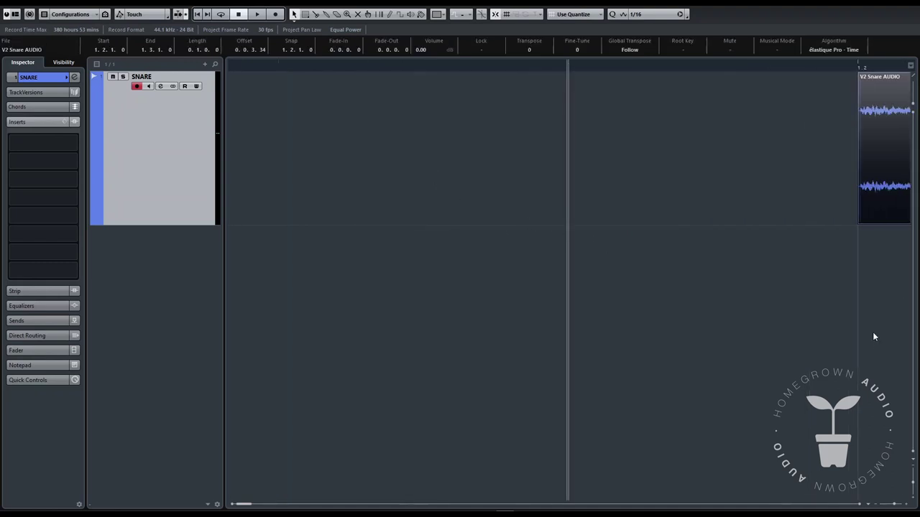
pyautogui.moveTo(872, 332); pyautogui.dragTo(315, 311)
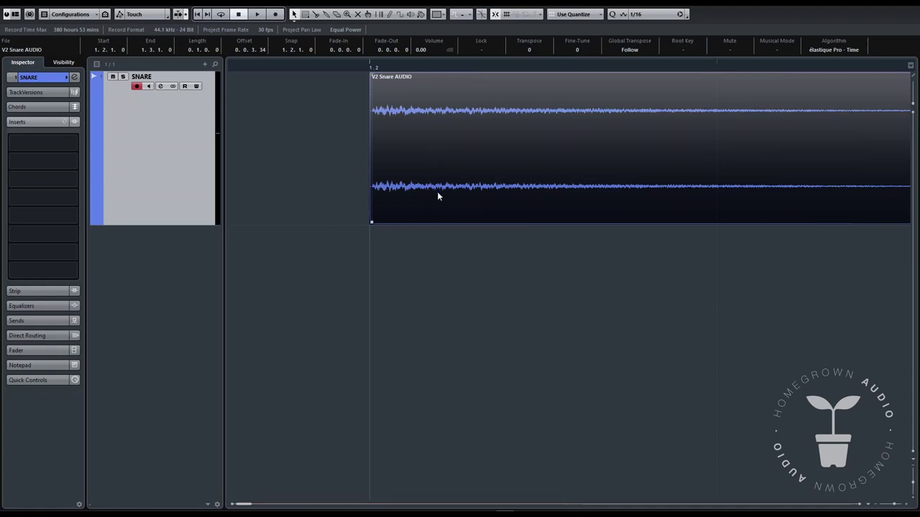
pyautogui.moveTo(437, 193); pyautogui.dragTo(493, 219)
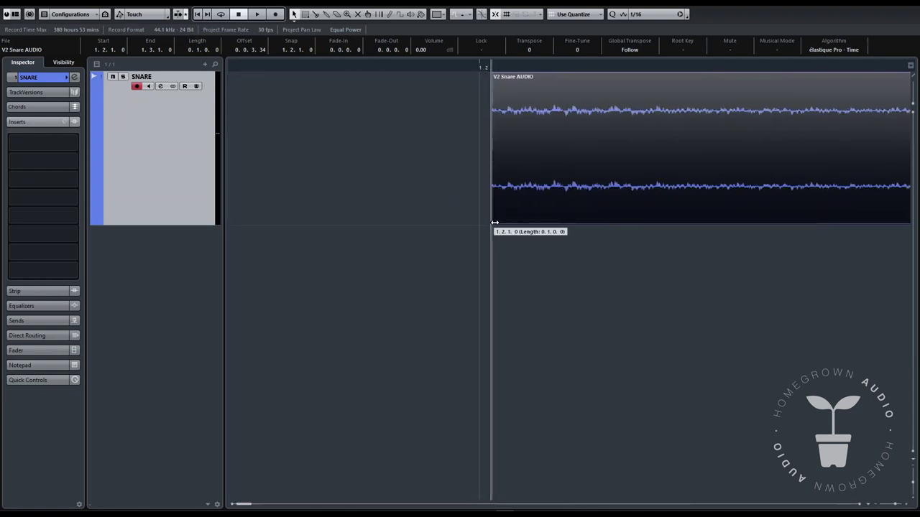
pyautogui.hotkey('ctrl', 'z')
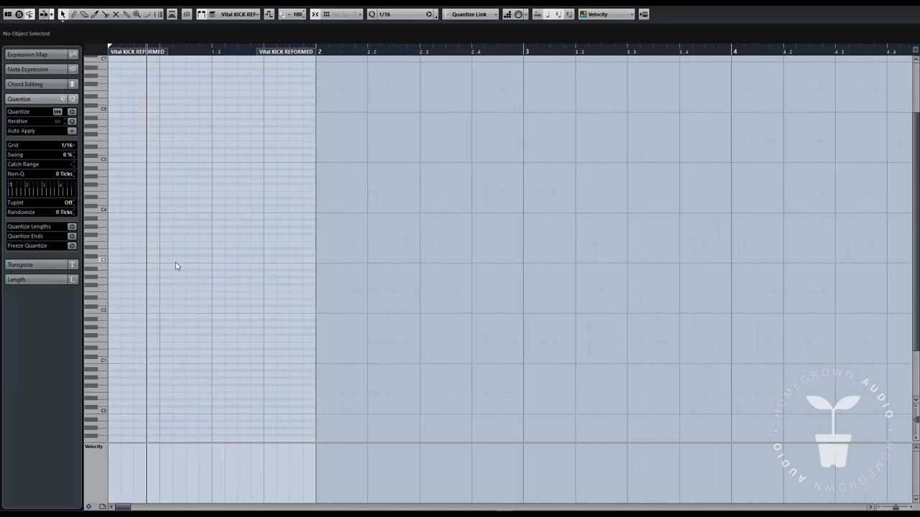
# Add an F3 note at the start of the Vital KICK REFORMED part and lengthen it to an eighth note
pyautogui.press('h')
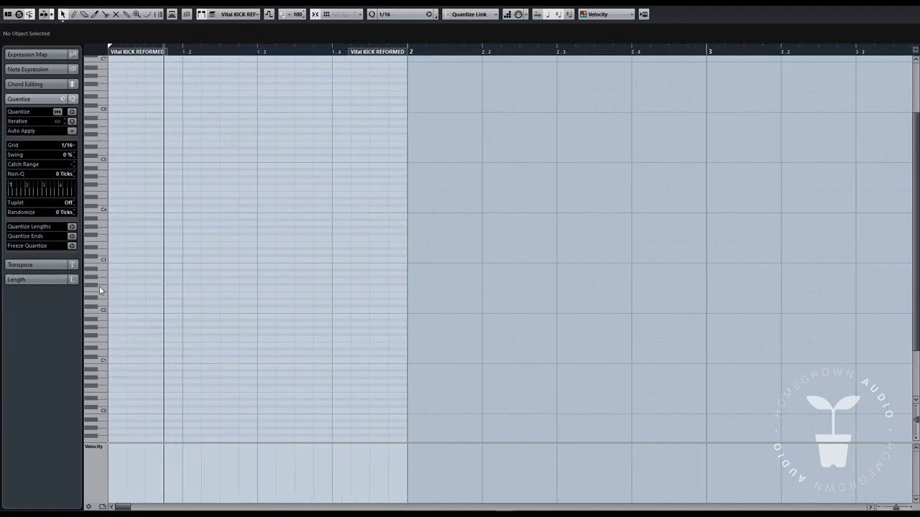
pyautogui.click(114, 238)
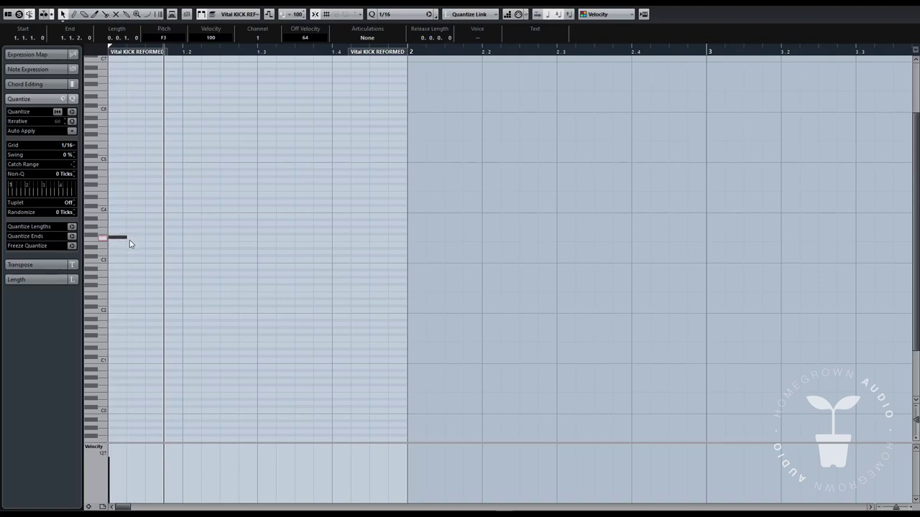
pyautogui.moveTo(128, 238); pyautogui.dragTo(142, 238)
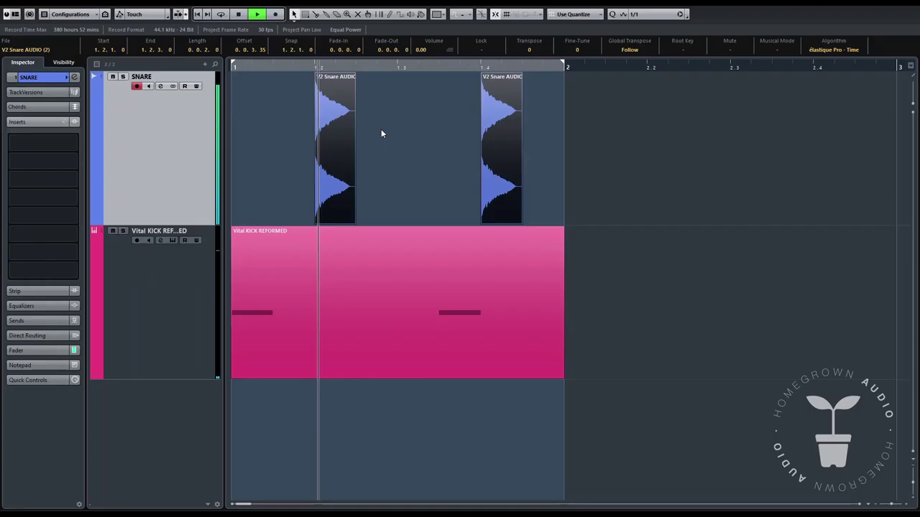
# Create a one-bar part on the V26 BASS track and add D0 eighth notes at 1.2.3 and 1.4.3
pyautogui.click(74, 77)
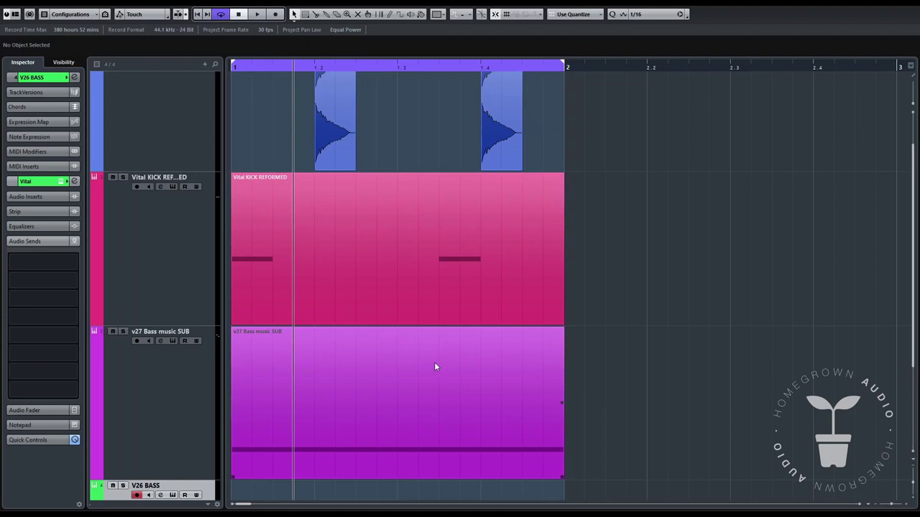
pyautogui.scroll(-3, 434, 367)
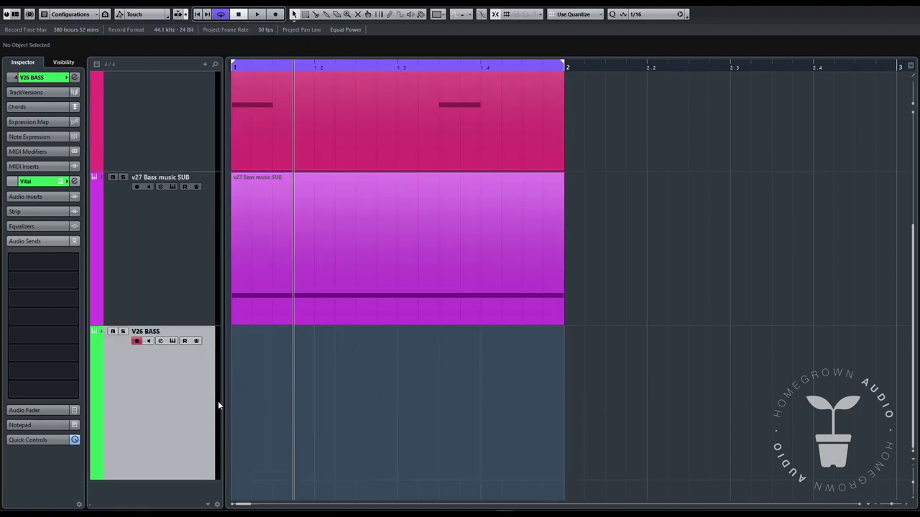
pyautogui.doubleClick(254, 395)
pyautogui.doubleClick(350, 408)
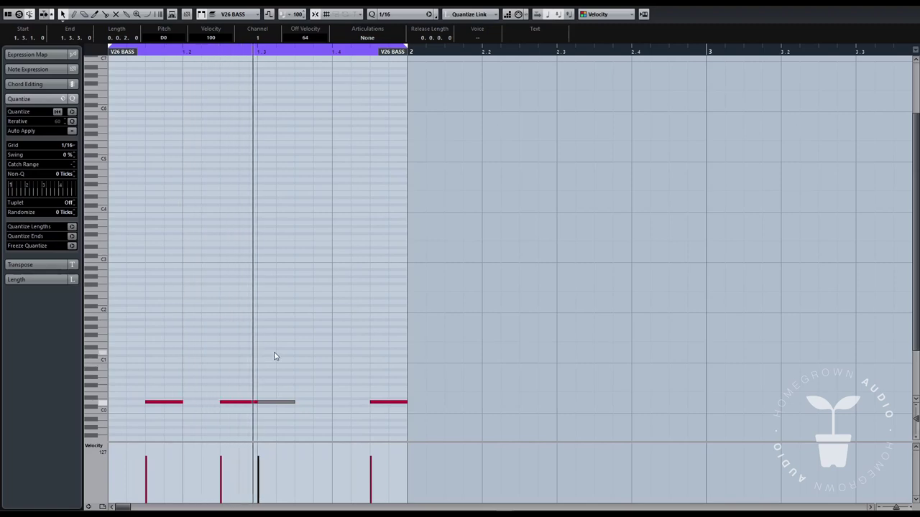
pyautogui.click(644, 14)
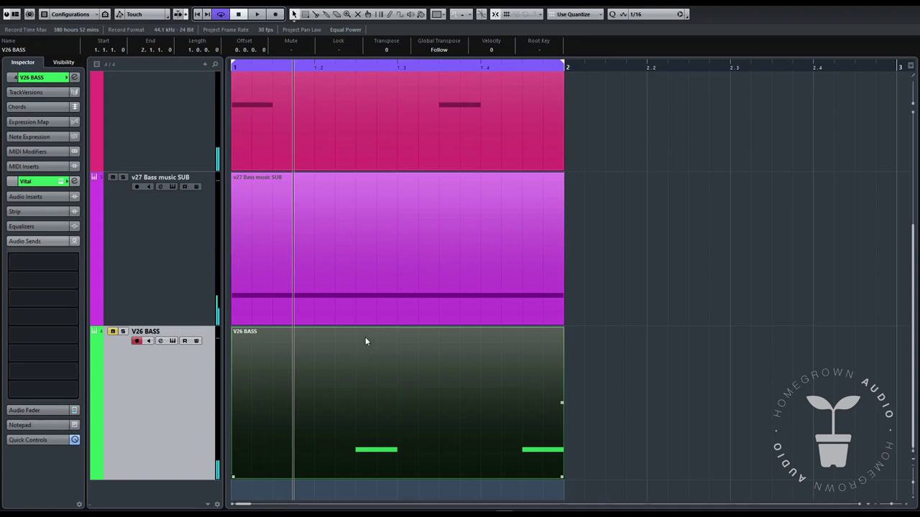
# Mute the v27 Bass music SUB track and play the loop to hear only the kick and snare
pyautogui.scroll(5, 370, 354)
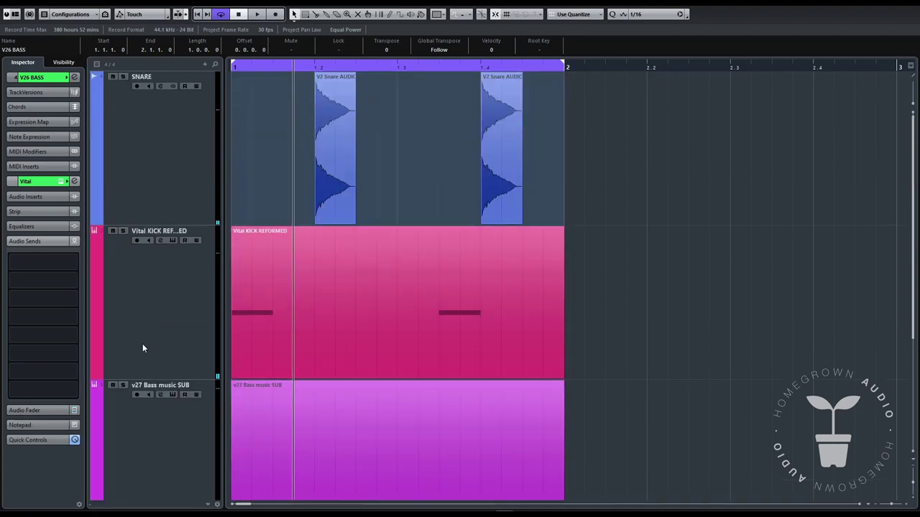
pyautogui.click(112, 386)
pyautogui.press('space')
pyautogui.press('space')
# Insert Quadrafuzz v2 in the second insert slot of the SNARE track
pyautogui.click(174, 197)
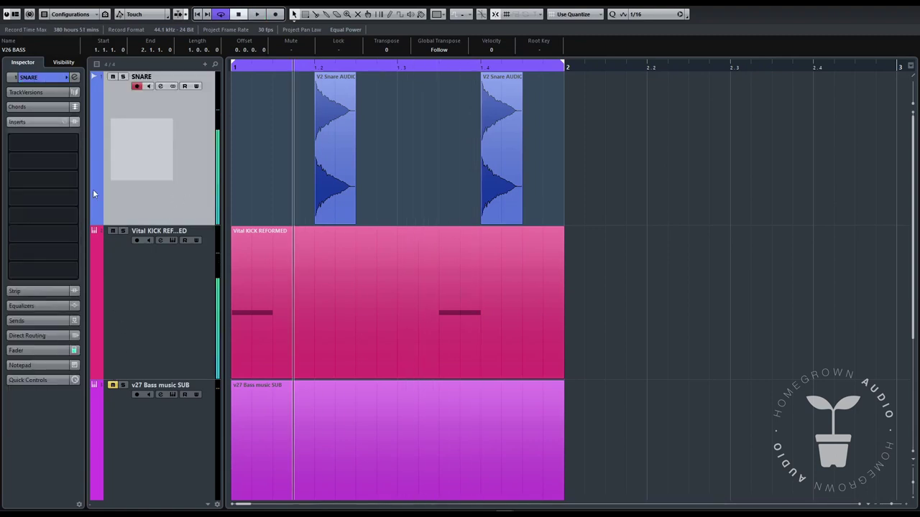
pyautogui.click(40, 157)
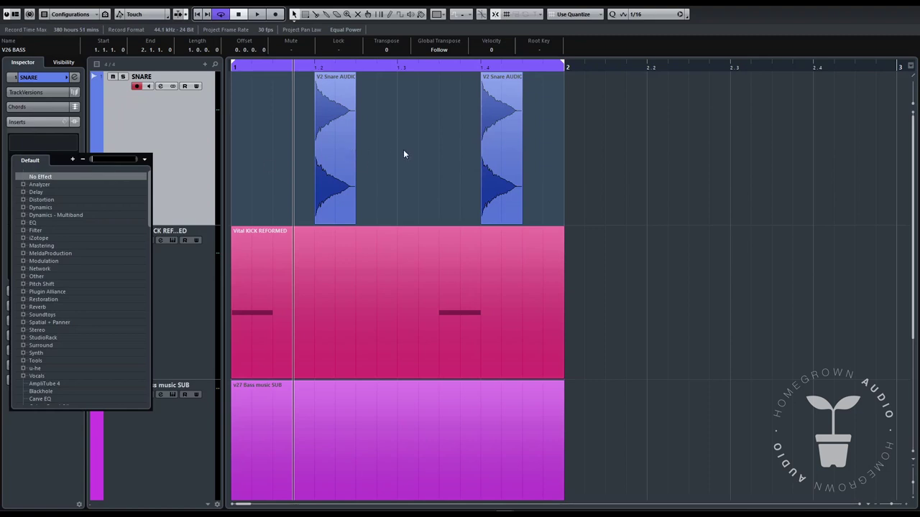
pyautogui.click(88, 214)
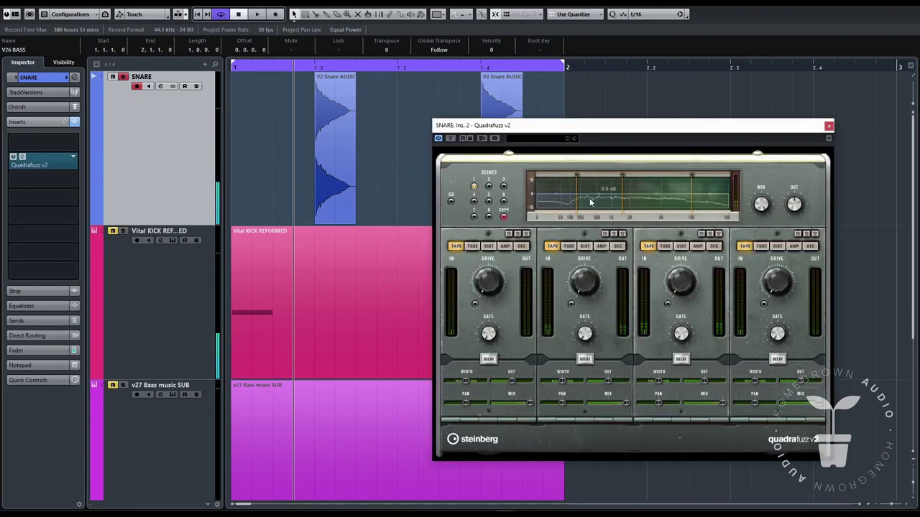
# Reposition Quadrafuzz's band crossovers and set the second band to DIST while playing the snare
pyautogui.moveTo(578, 188); pyautogui.dragTo(683, 184)
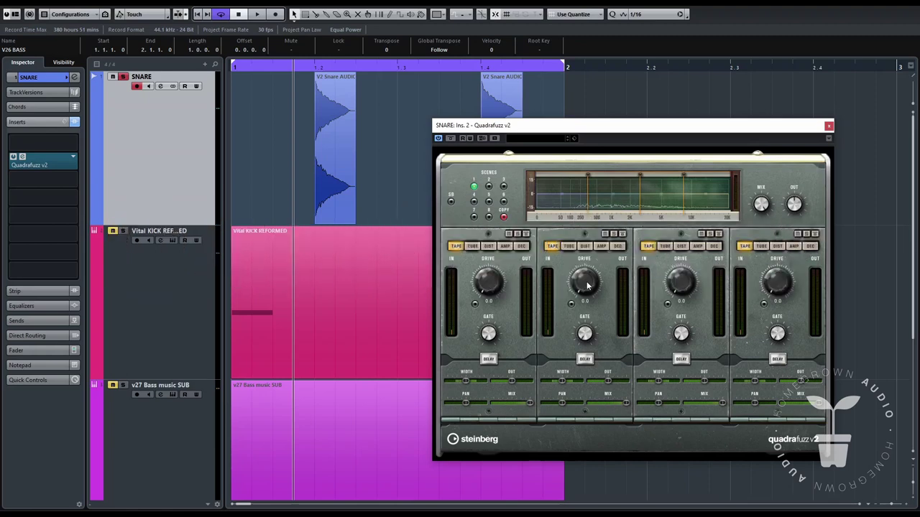
pyautogui.press('space')
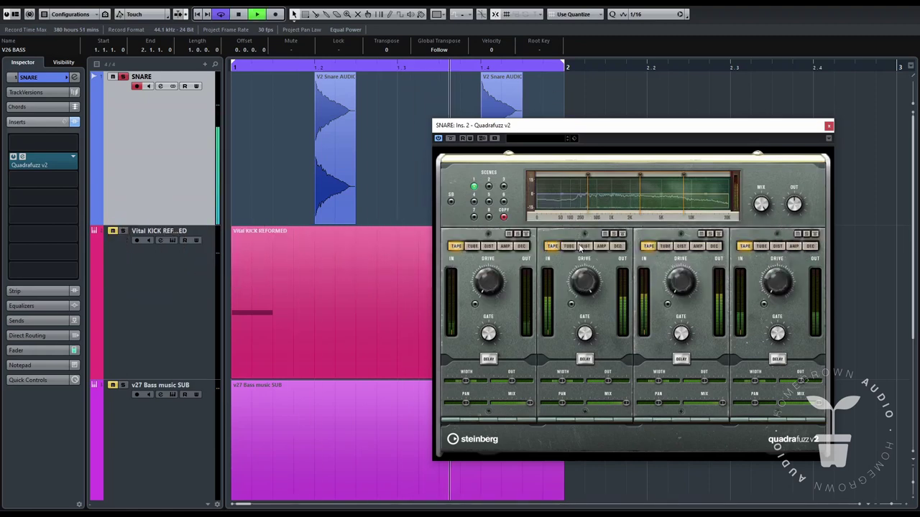
pyautogui.click(584, 246)
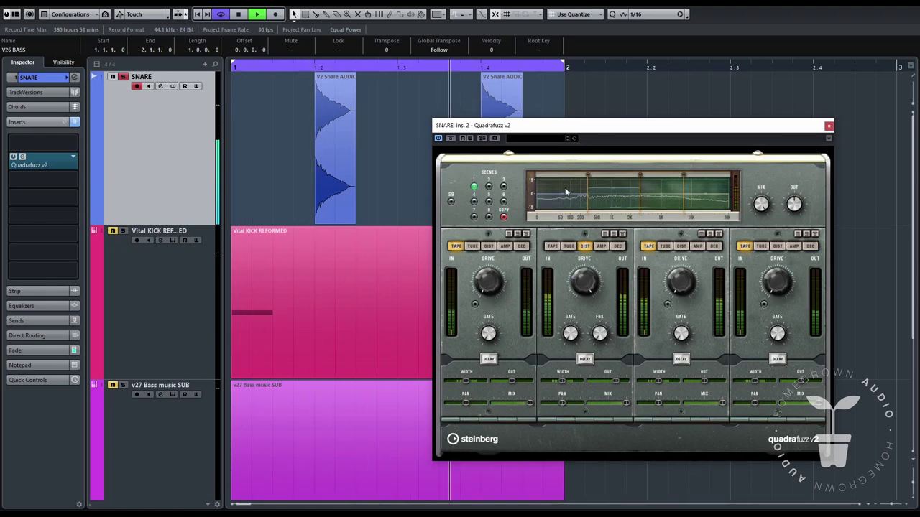
pyautogui.moveTo(587, 179); pyautogui.dragTo(568, 179)
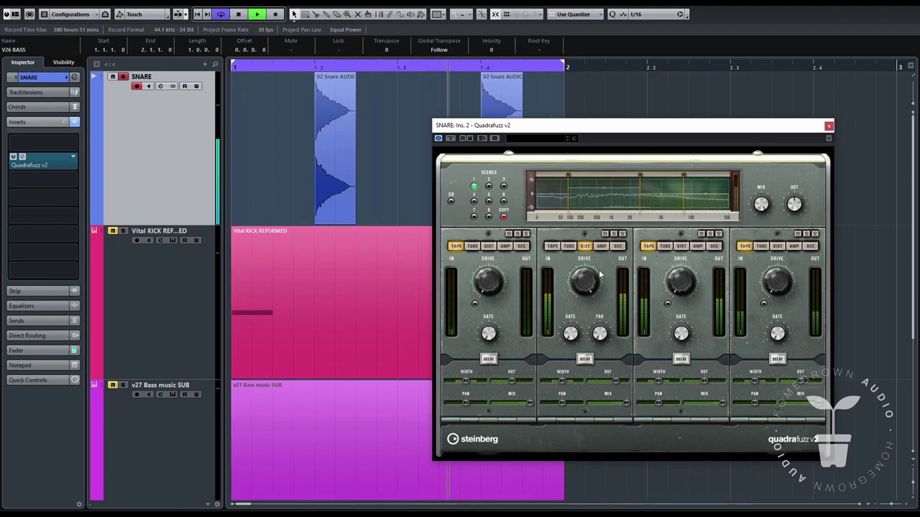
# Adjust the second band's drive and the third band's gate in Quadrafuzz while auditioning the snare
pyautogui.moveTo(611, 285); pyautogui.dragTo(583, 294)
pyautogui.press('space')
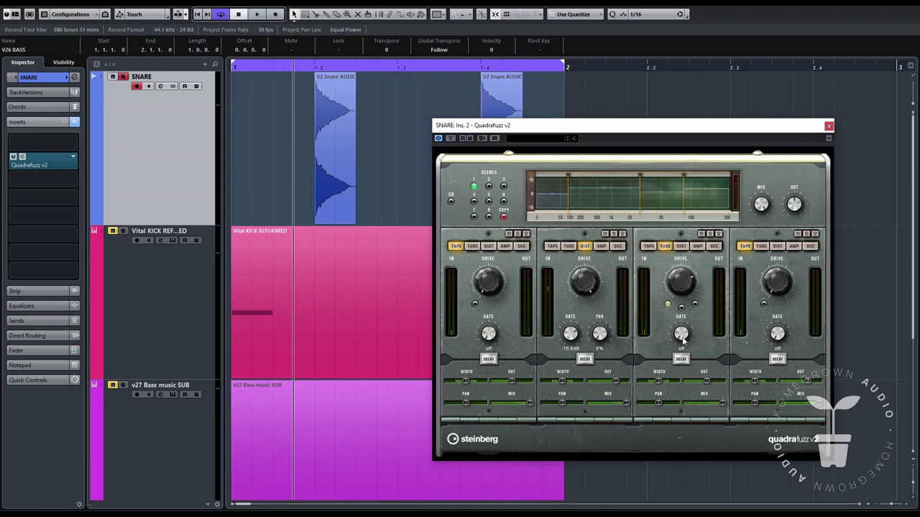
pyautogui.press('space')
pyautogui.moveTo(682, 337); pyautogui.dragTo(697, 289)
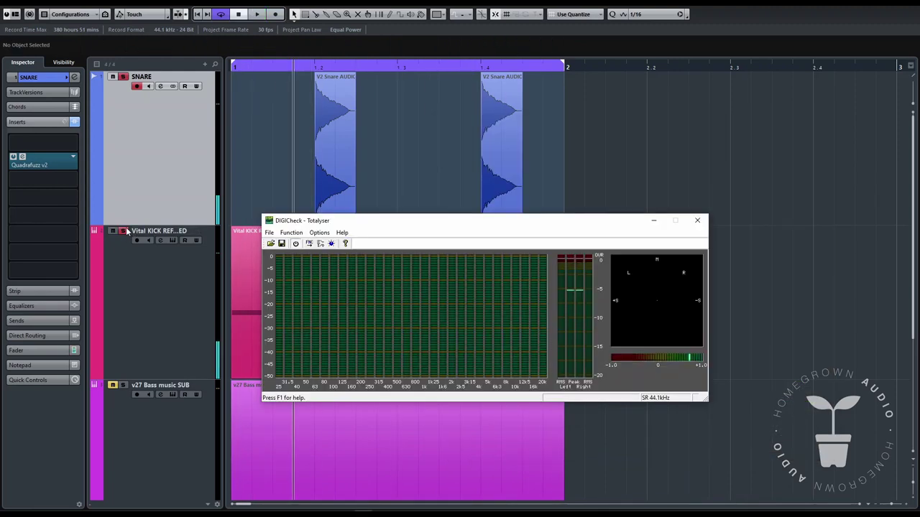
# Unsolo the kick track and play the snare alone to examine its spectrum in DIGICheck Totalyser
pyautogui.click(124, 230)
pyautogui.press('space')
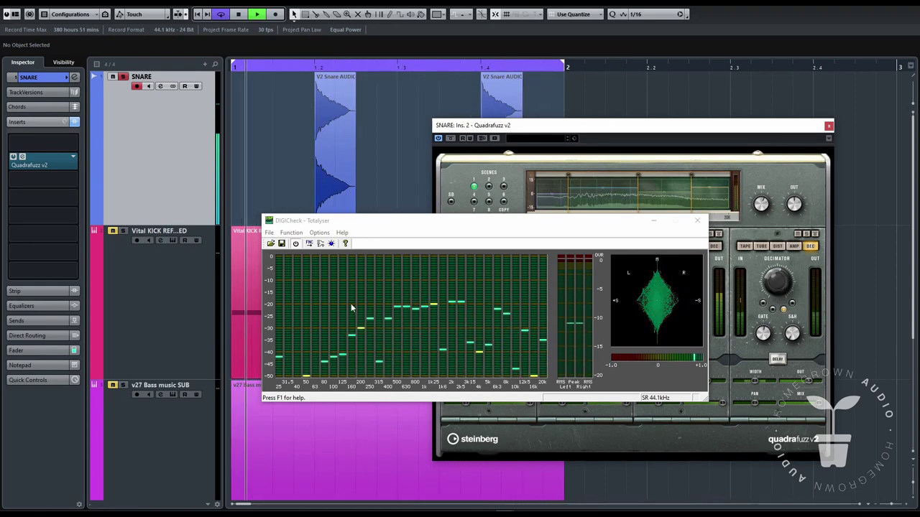
pyautogui.click(697, 220)
pyautogui.press('space')
pyautogui.click(828, 126)
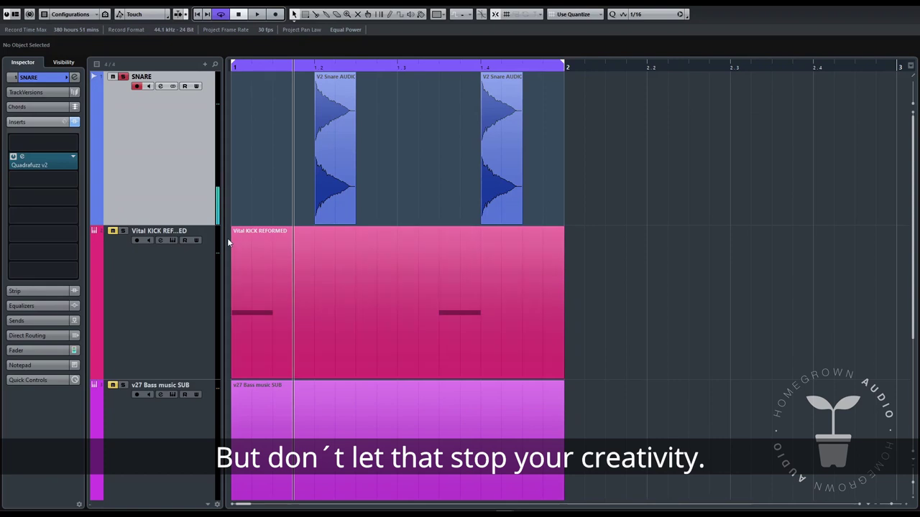
# Insert Vitamin Stereo in the fourth insert slot of the SNARE track
pyautogui.click(41, 198)
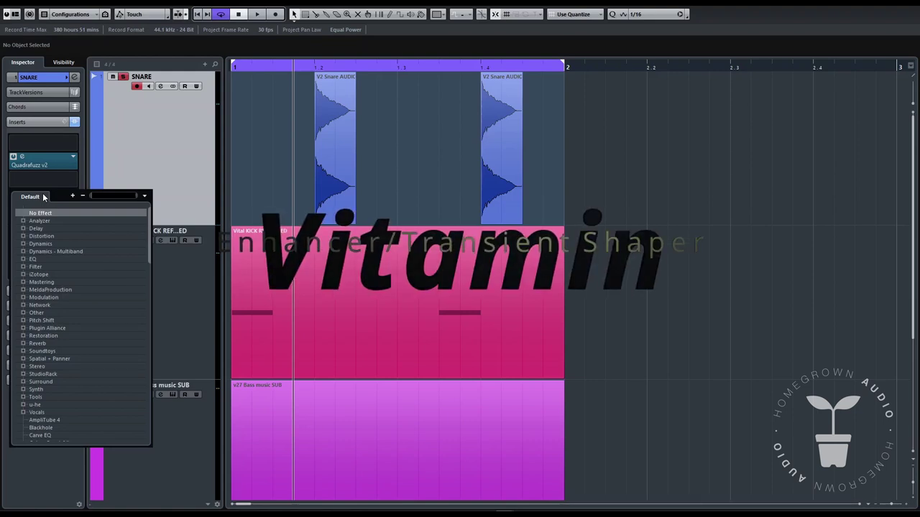
pyautogui.write('it')
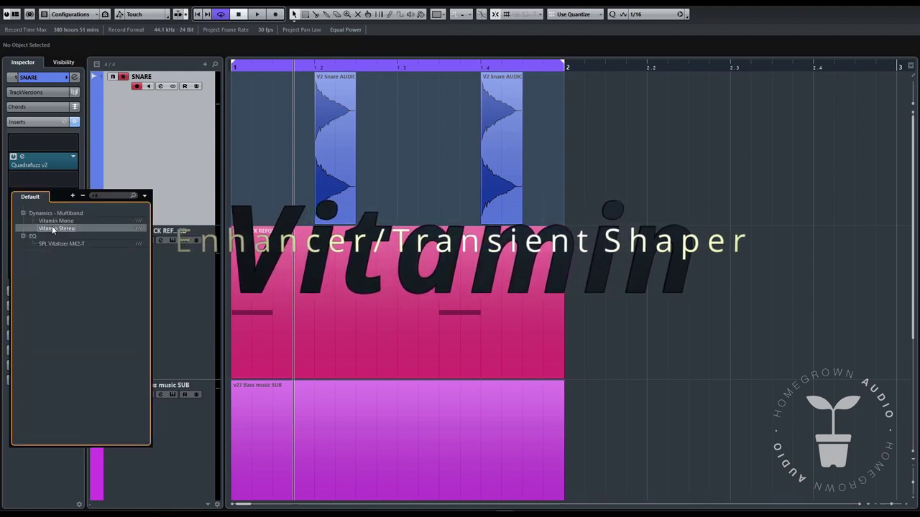
pyautogui.click(52, 228)
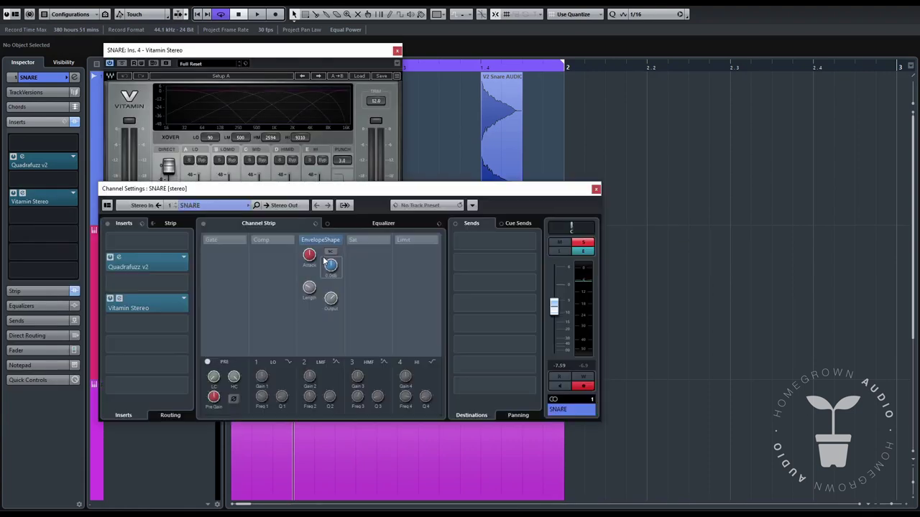
# Adjust the EnvelopeShaper attack while auditioning the snare, and bypass the shaper in the SNARE channel strip
pyautogui.press('space')
pyautogui.moveTo(310, 257); pyautogui.dragTo(299, 230)
pyautogui.press('space')
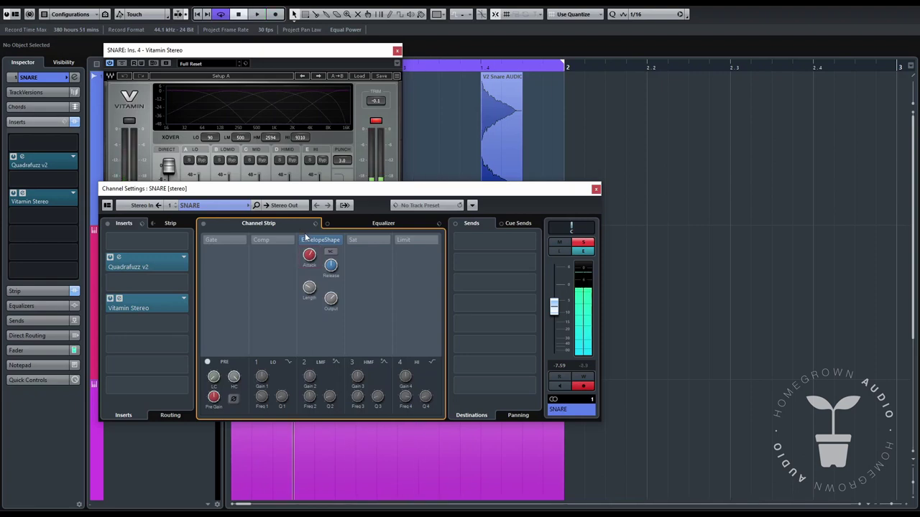
pyautogui.click(303, 241)
pyautogui.click(303, 66)
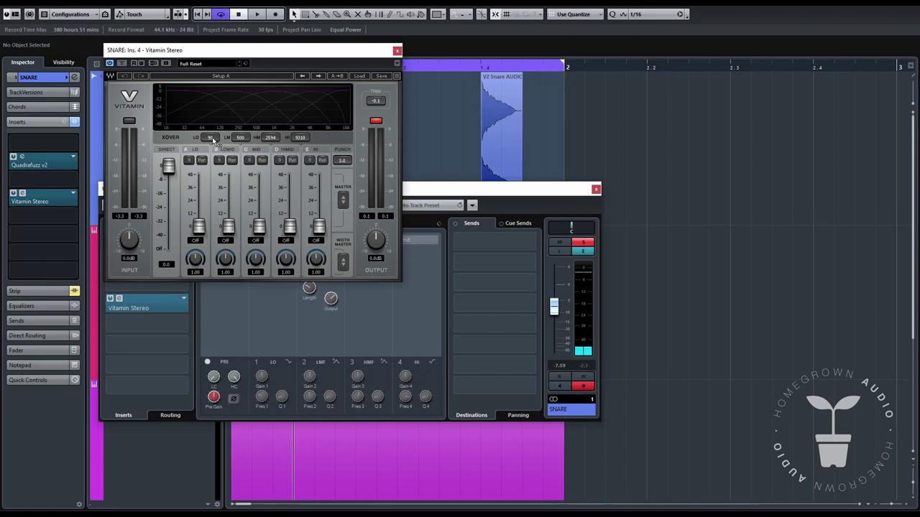
# Set Vitamin's LO crossover to 89 and LM crossover to 279, and raise the LOMID band to 34.6 while playing the snare
pyautogui.moveTo(212, 137); pyautogui.dragTo(212, 118)
pyautogui.press('space')
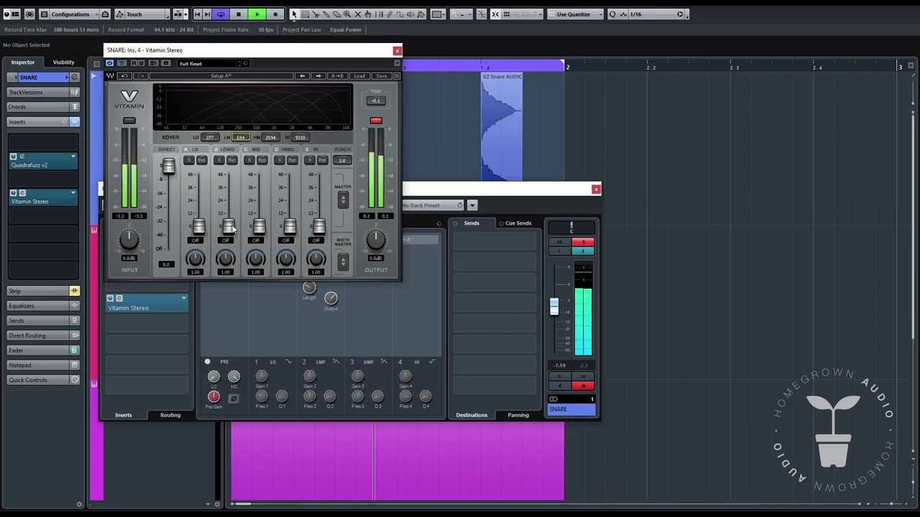
pyautogui.moveTo(229, 227); pyautogui.dragTo(228, 194)
pyautogui.moveTo(240, 138); pyautogui.dragTo(207, 131)
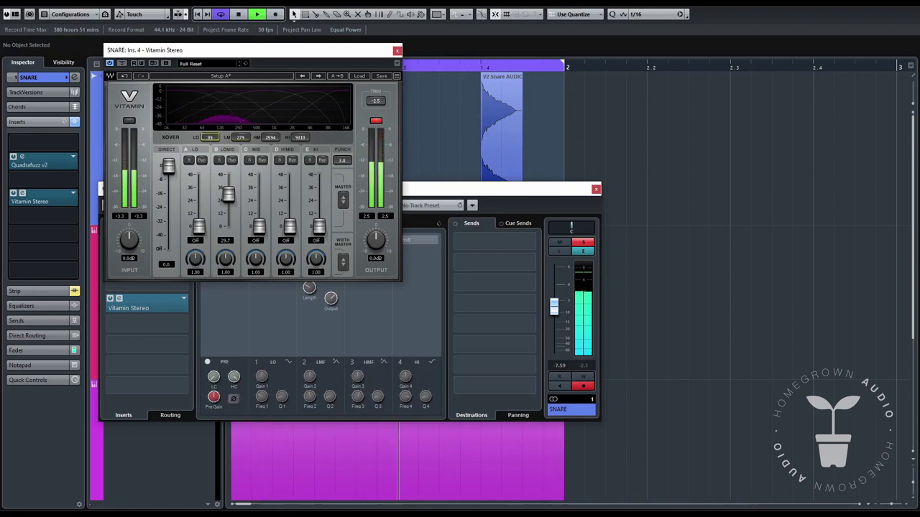
pyautogui.moveTo(227, 194); pyautogui.dragTo(228, 189)
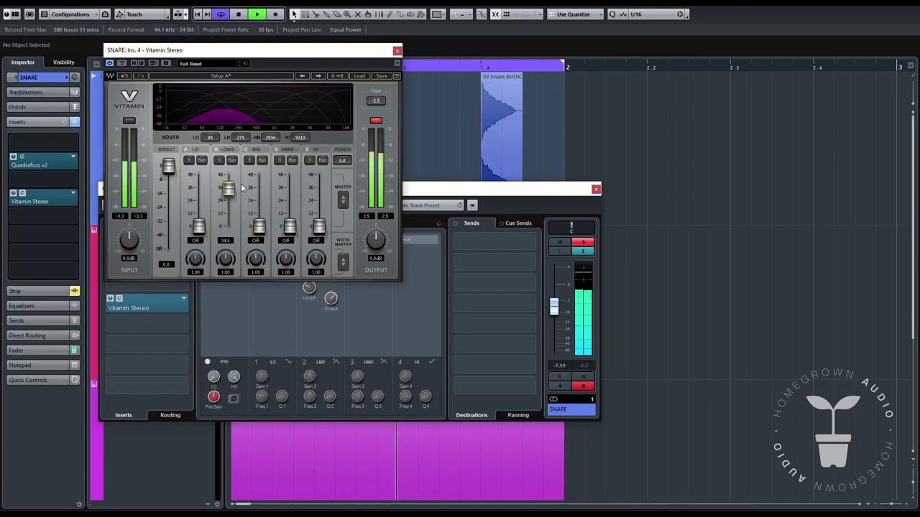
# Raise Vitamin's HIMID band to 26.7 and narrow the widths to 0.00 for LO and LOMID, 0.30 for MID and 0.77 for HIMID
pyautogui.moveTo(289, 227); pyautogui.dragTo(289, 198)
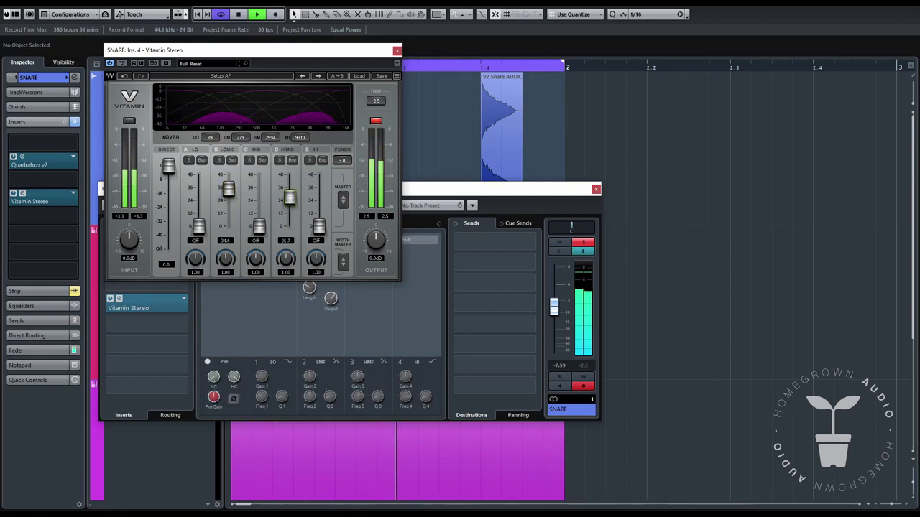
pyautogui.moveTo(286, 258); pyautogui.dragTo(285, 265)
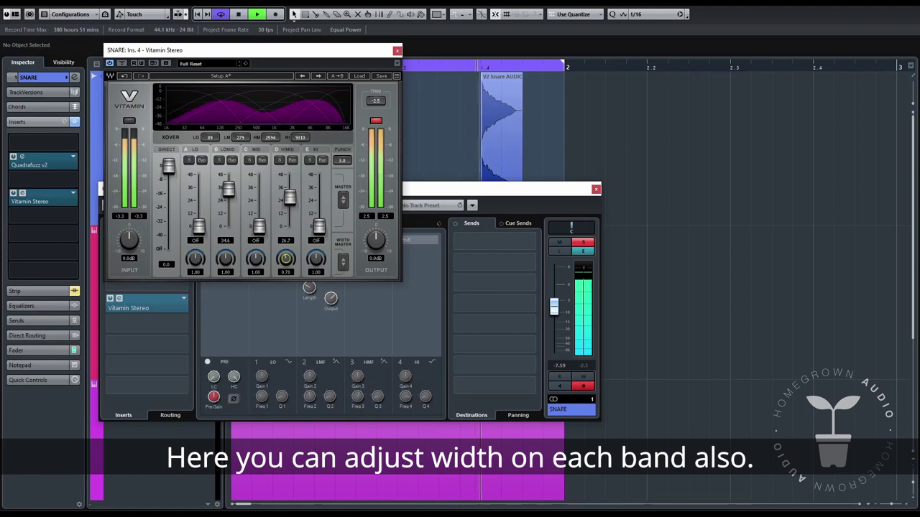
pyautogui.click(226, 259)
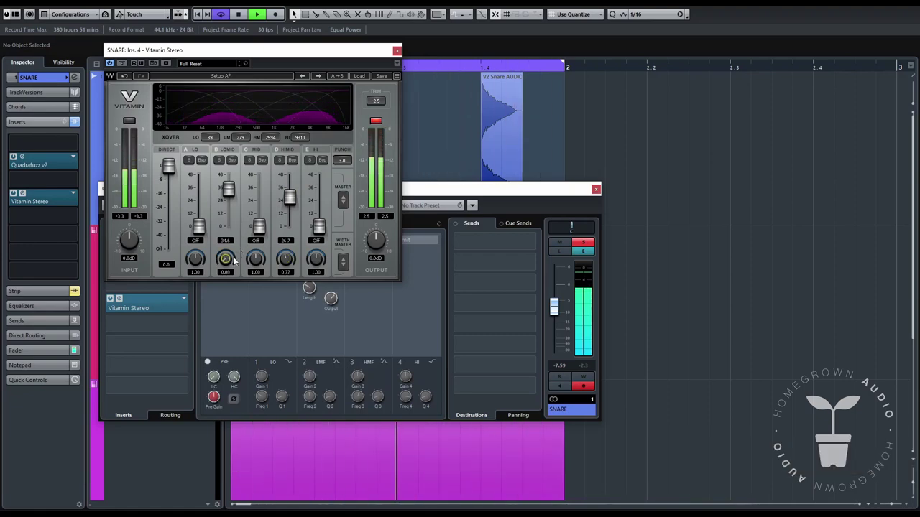
pyautogui.moveTo(229, 258); pyautogui.dragTo(194, 293)
pyautogui.moveTo(256, 263); pyautogui.dragTo(257, 274)
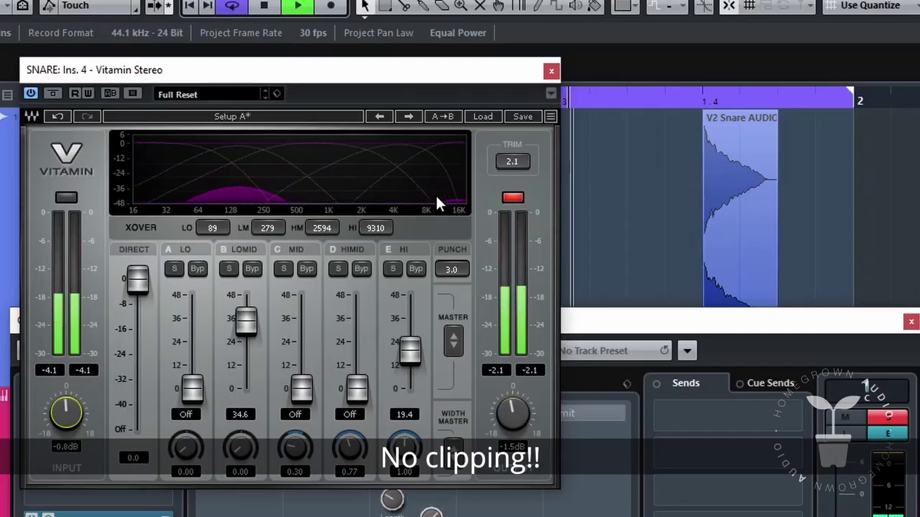
# Reset Vitamin's output clip indicator and set the punch to 3.0
pyautogui.click(512, 197)
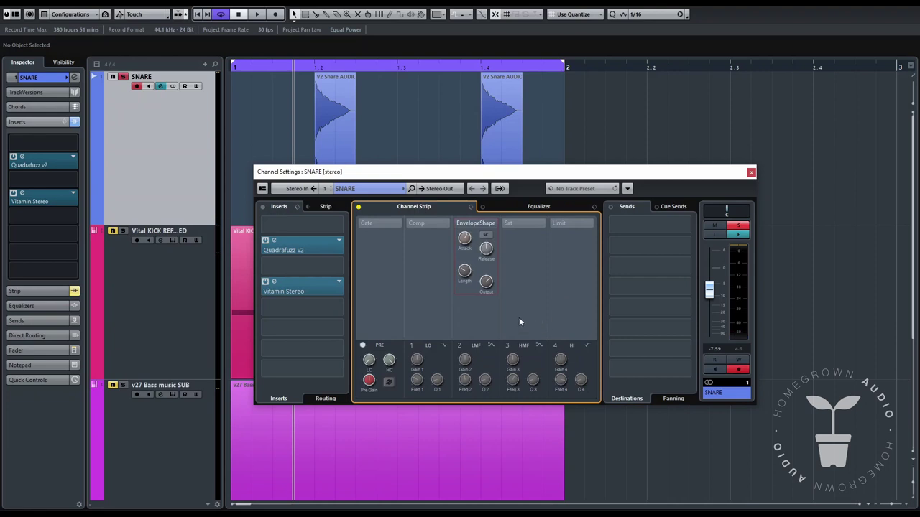
pyautogui.click(306, 288)
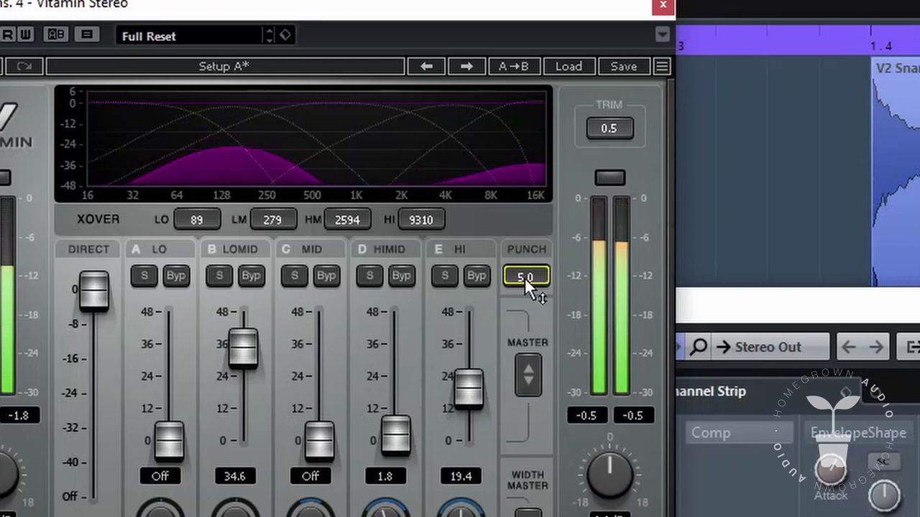
pyautogui.moveTo(524, 277)
pyautogui.mouseDown()
pyautogui.moveTo(524, 309)
pyautogui.moveTo(544, 281)
pyautogui.moveTo(528, 276)
pyautogui.moveTo(527, 285)
pyautogui.mouseUp()
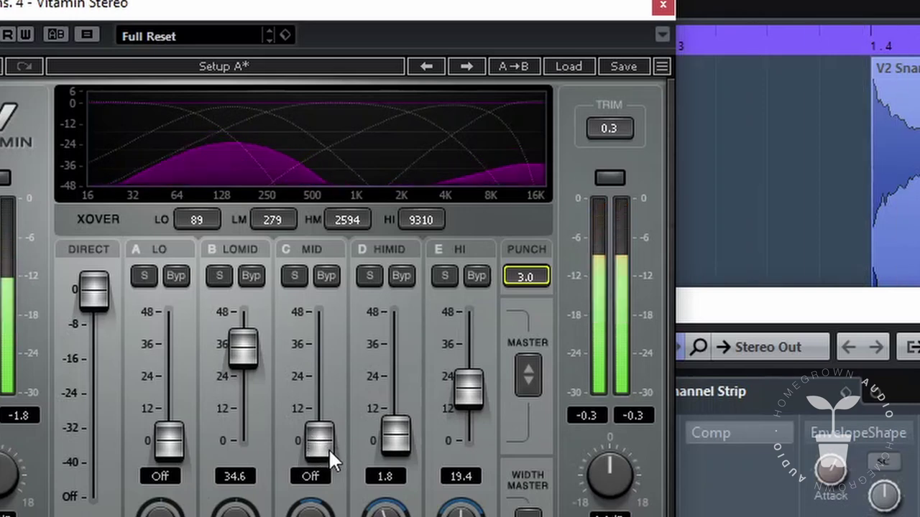
# Balance Vitamin's LOMID band at 30.4 and MID band at about 15.4, reset the clip indicator and close the plugin
pyautogui.moveTo(329, 448); pyautogui.dragTo(328, 382)
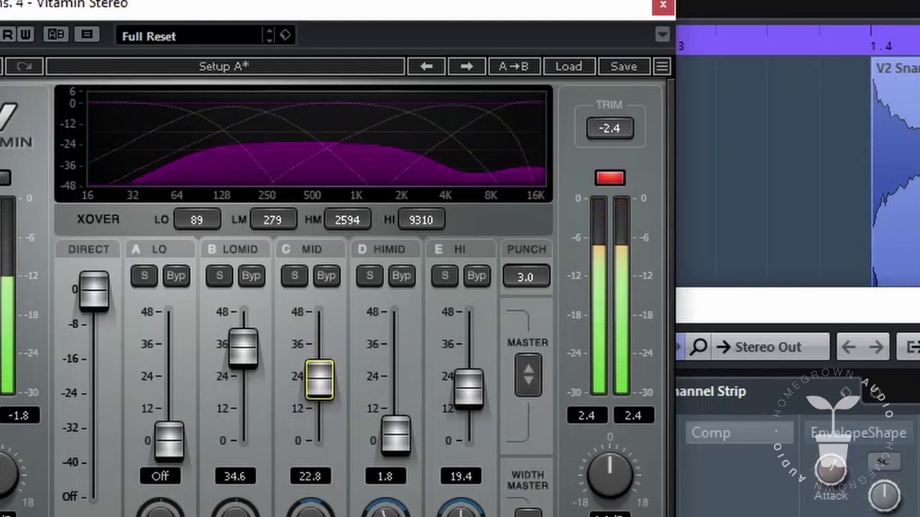
pyautogui.moveTo(237, 355)
pyautogui.mouseDown()
pyautogui.moveTo(237, 383)
pyautogui.moveTo(237, 351)
pyautogui.mouseUp()
pyautogui.moveTo(328, 383); pyautogui.dragTo(328, 387)
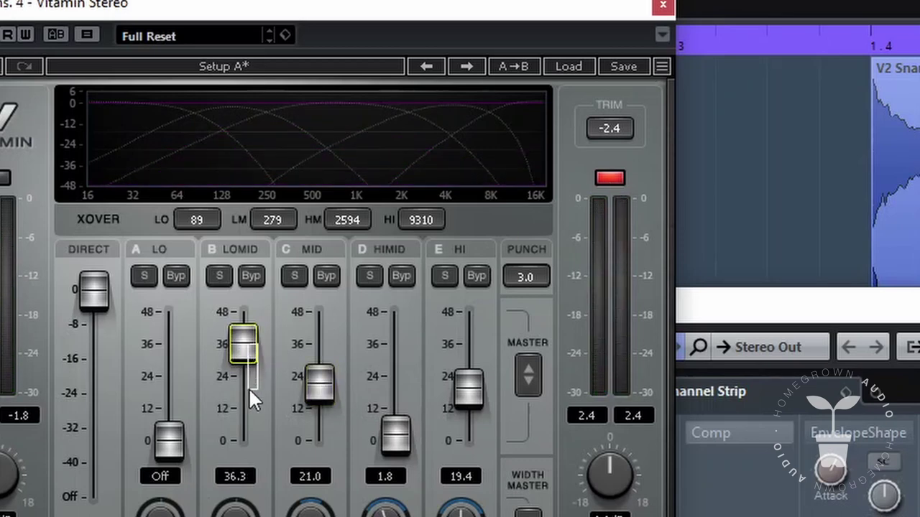
pyautogui.moveTo(243, 344); pyautogui.dragTo(243, 359)
pyautogui.moveTo(307, 390); pyautogui.dragTo(306, 406)
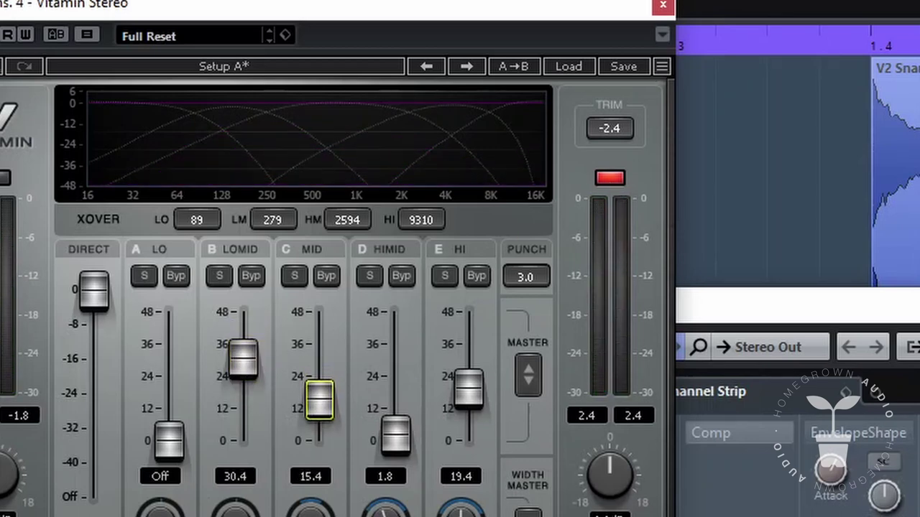
pyautogui.click(614, 179)
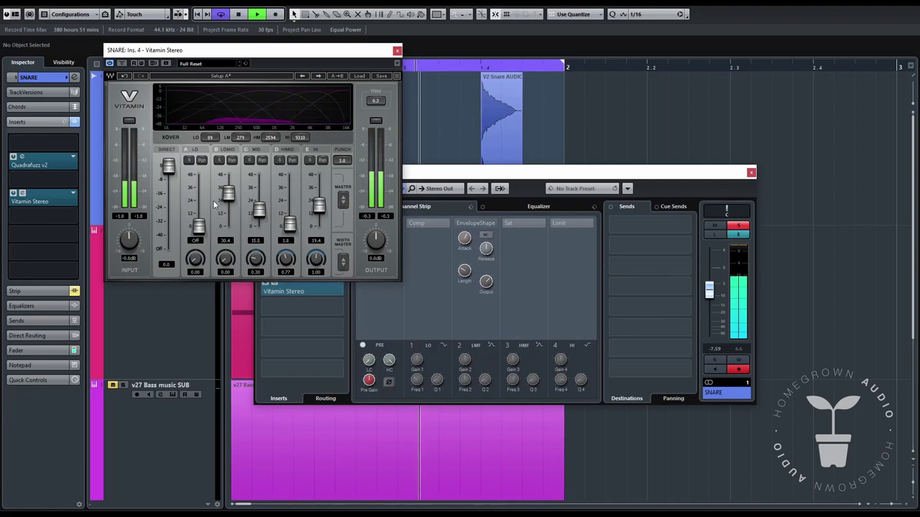
pyautogui.click(397, 50)
pyautogui.press('space')
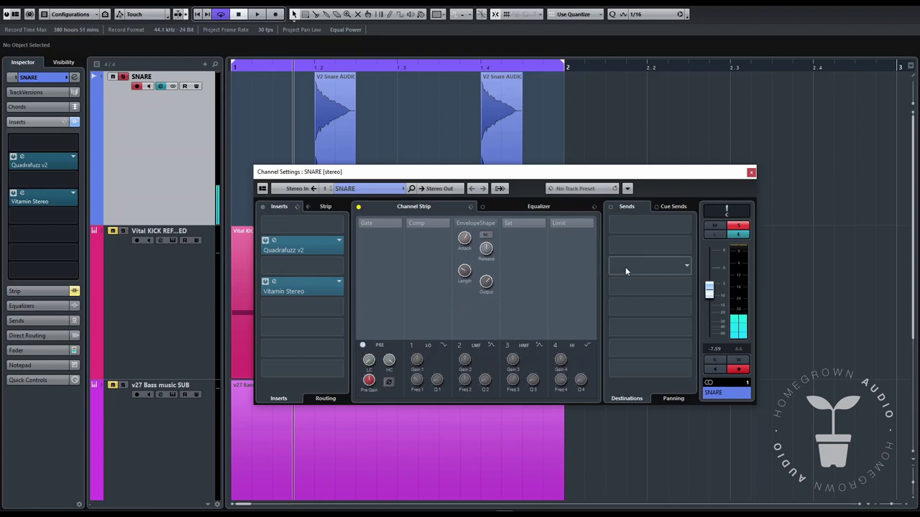
# Add a stereo FX channel named ROOMVERB2 with the REVelation reverb to the second send of the SNARE channel
pyautogui.rightClick(651, 250)
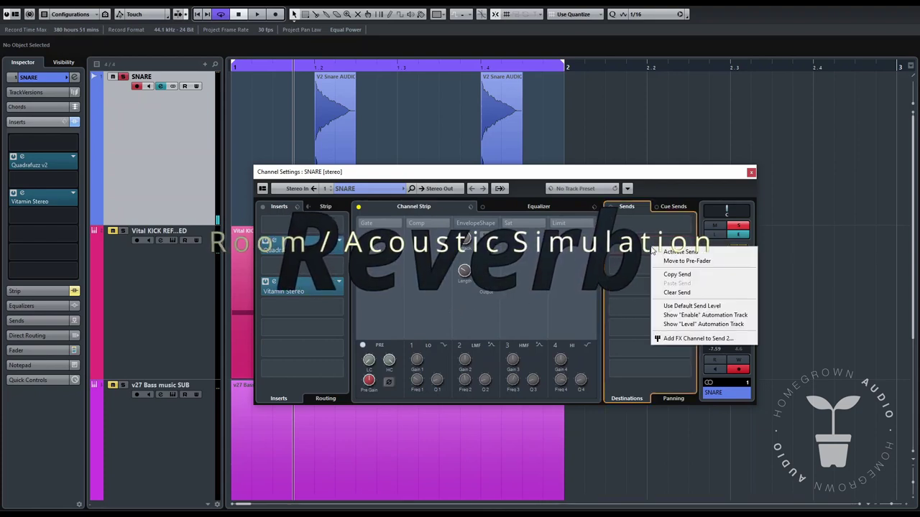
pyautogui.click(686, 339)
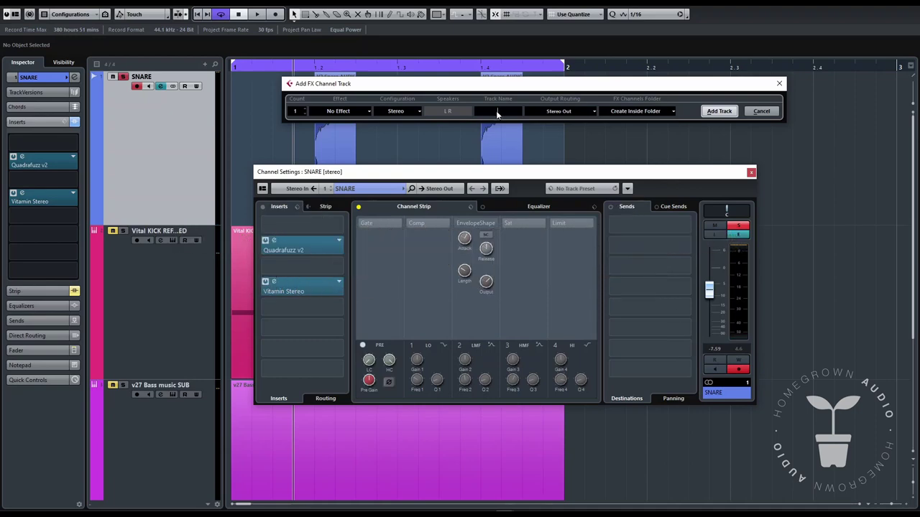
pyautogui.click(718, 110)
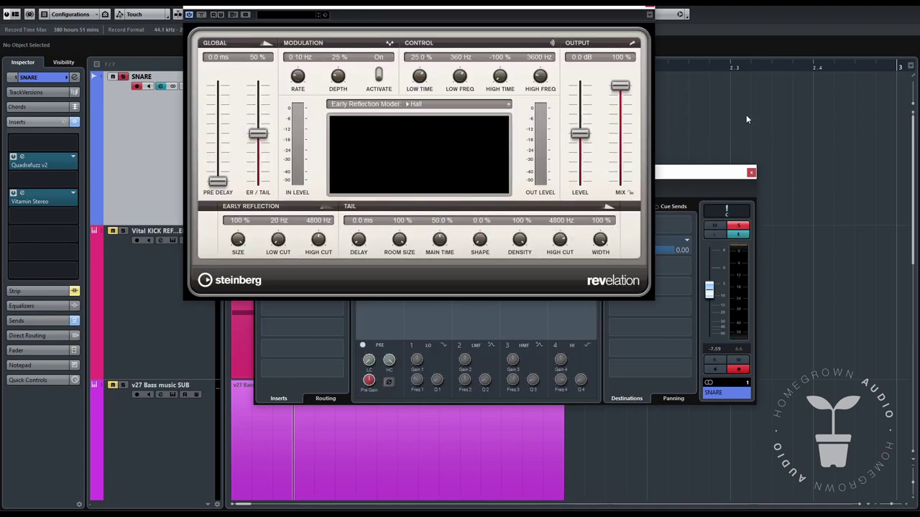
pyautogui.click(686, 175)
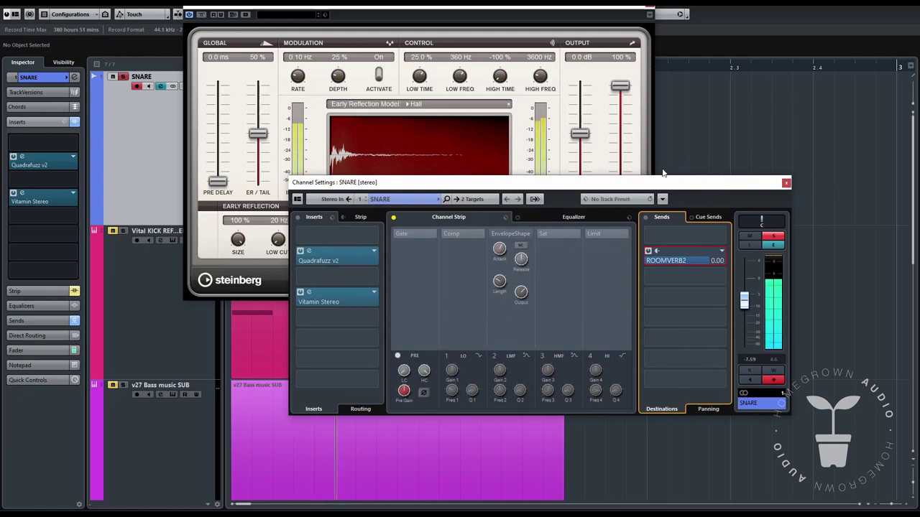
# Set REVelation's early reflection model to Chamber, with a tail room size of 62.5 % and a main time of 30.5 %
pyautogui.click(776, 237)
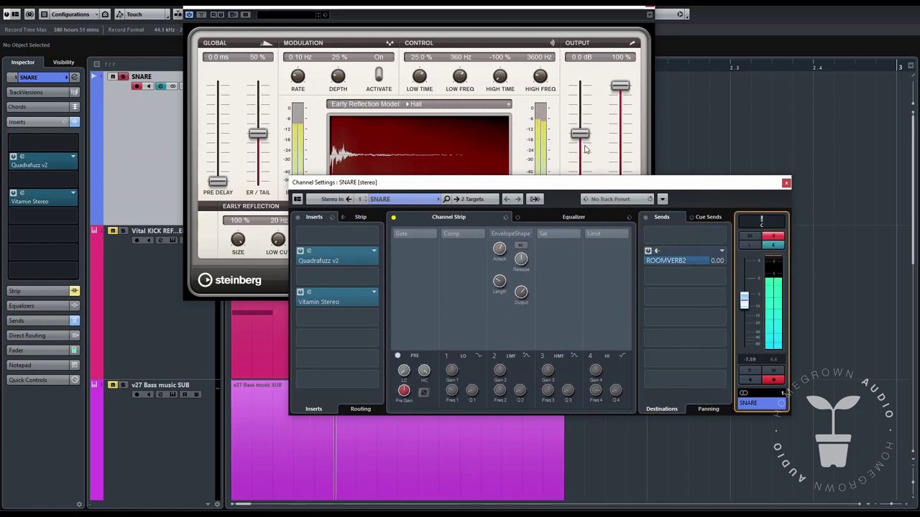
pyautogui.moveTo(512, 7); pyautogui.dragTo(297, 55)
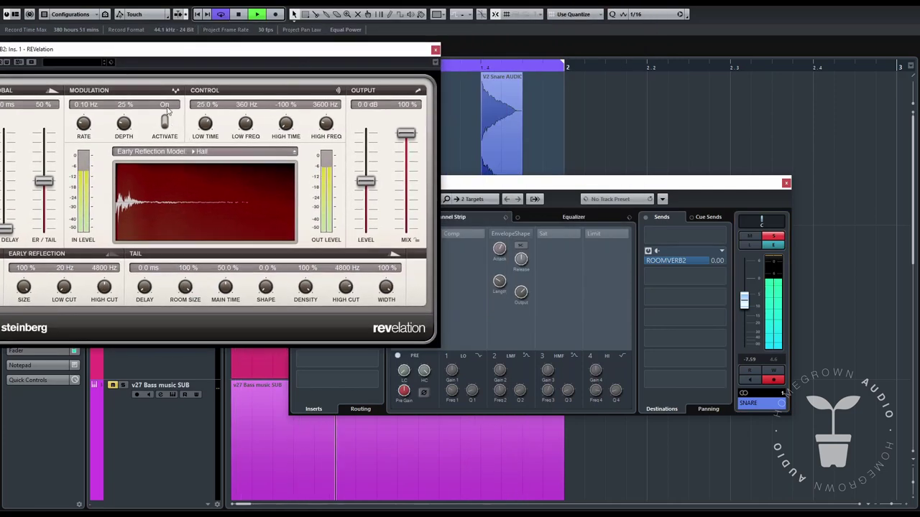
pyautogui.moveTo(189, 60); pyautogui.dragTo(307, 60)
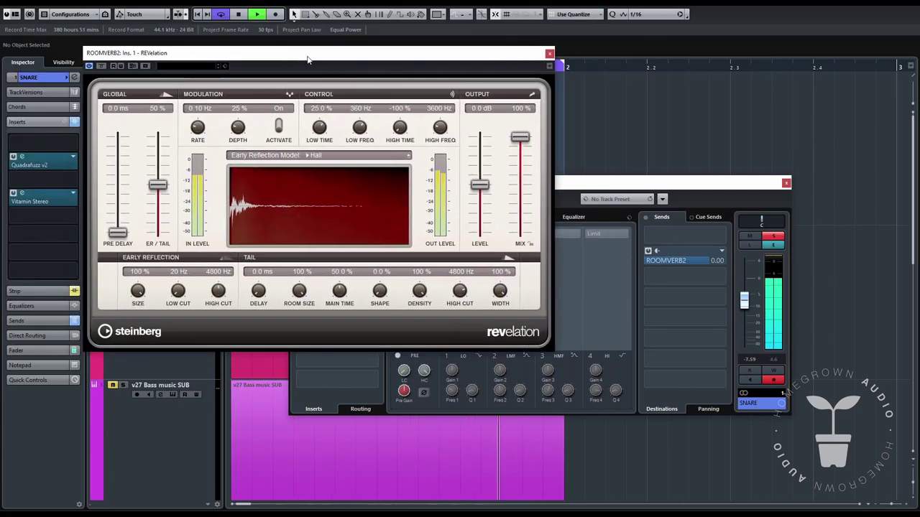
pyautogui.click(320, 158)
pyautogui.click(333, 188)
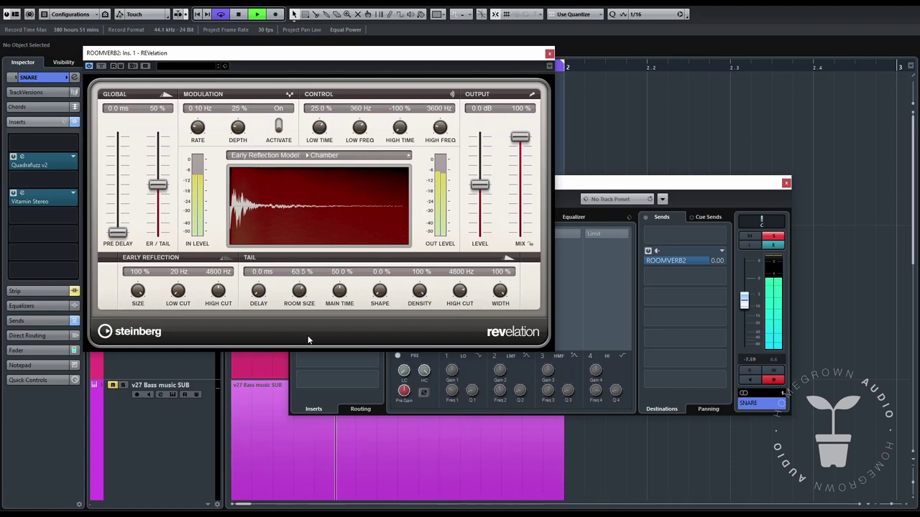
pyautogui.moveTo(335, 308); pyautogui.dragTo(344, 315)
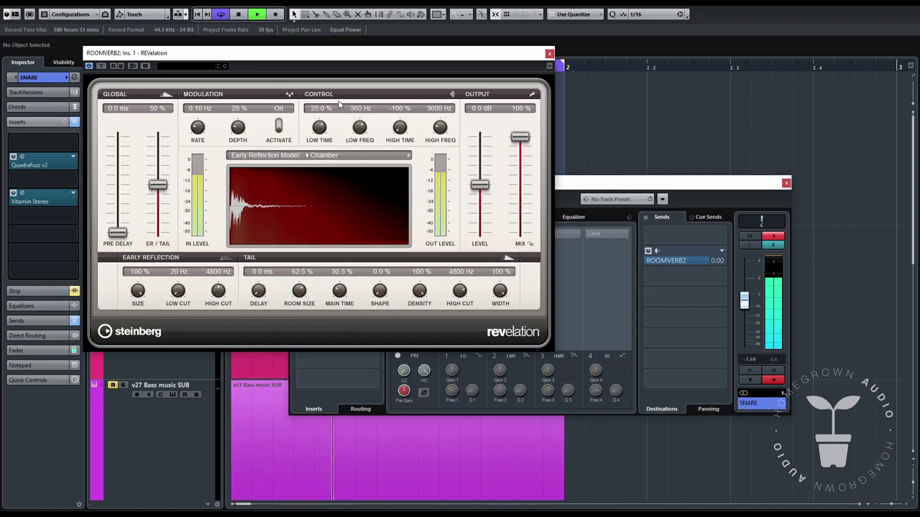
# Switch REVelation's reflection model to Studio and set the tail's main time to 27 %, shape to 9.5 %, density to 84 % and high cut to 645 Hz
pyautogui.click(330, 157)
pyautogui.click(334, 203)
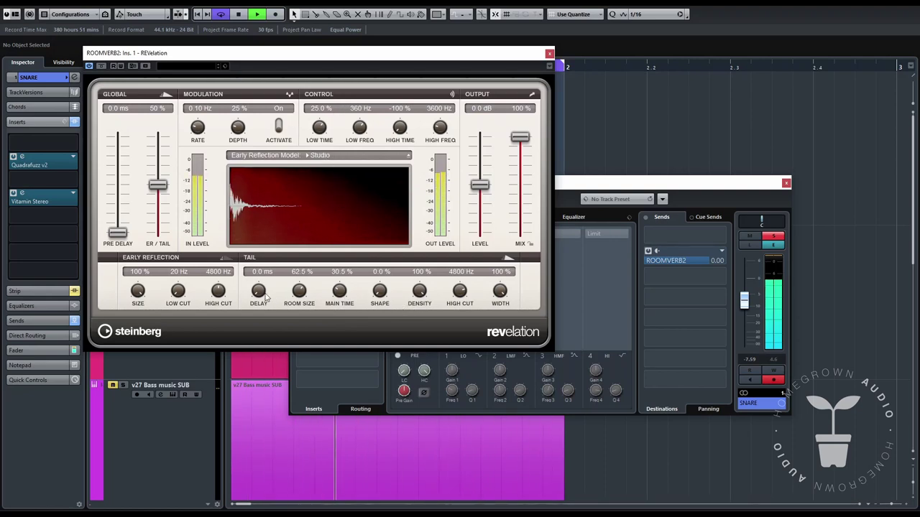
pyautogui.moveTo(420, 293); pyautogui.dragTo(421, 344)
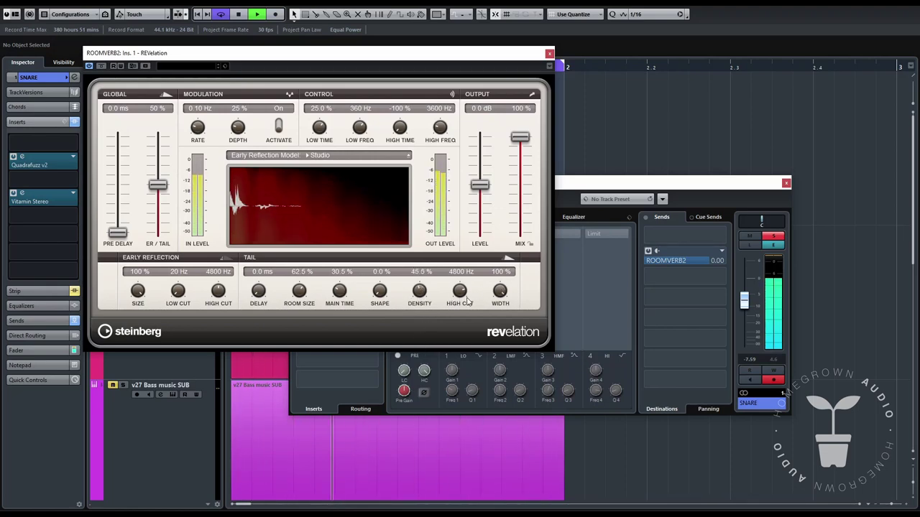
pyautogui.moveTo(467, 303); pyautogui.dragTo(469, 321)
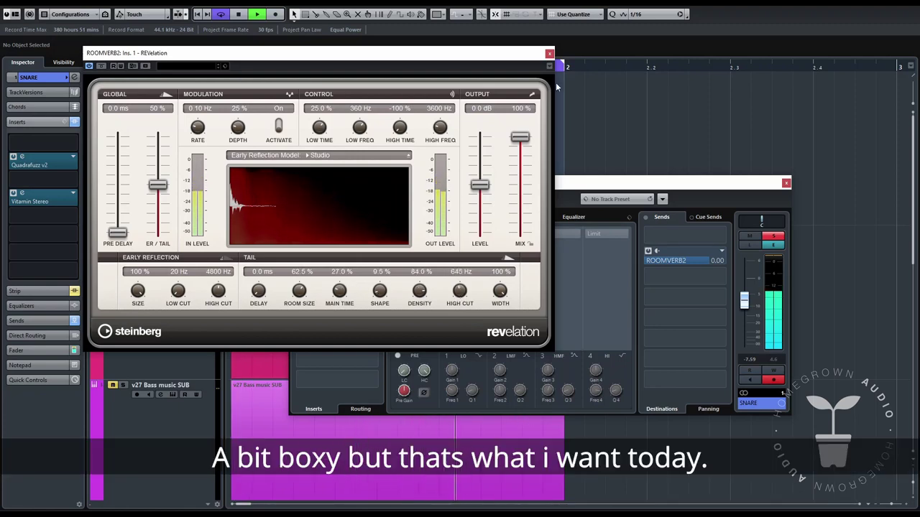
# Unsolo the snare, close its channel settings and lower its ROOMVERB2 send to -18.2 while playing the full loop
pyautogui.moveTo(687, 261); pyautogui.dragTo(685, 280)
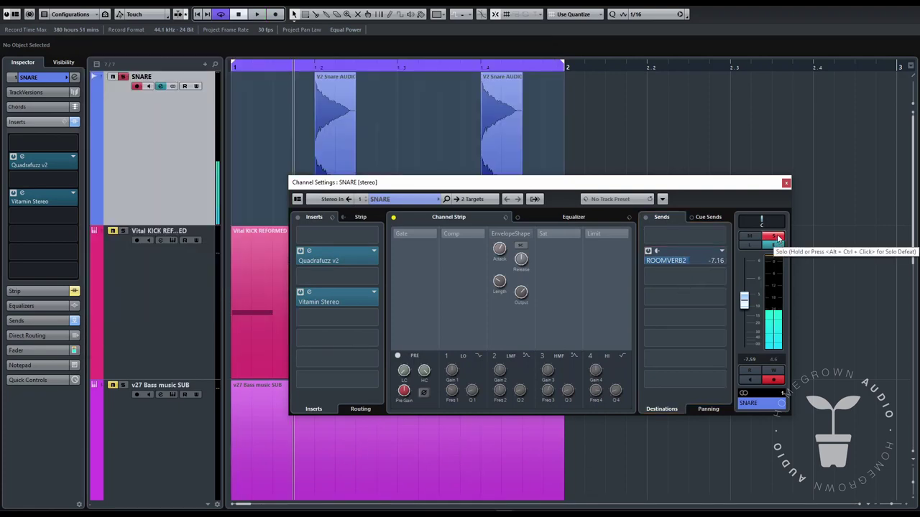
pyautogui.click(777, 238)
pyautogui.click(786, 184)
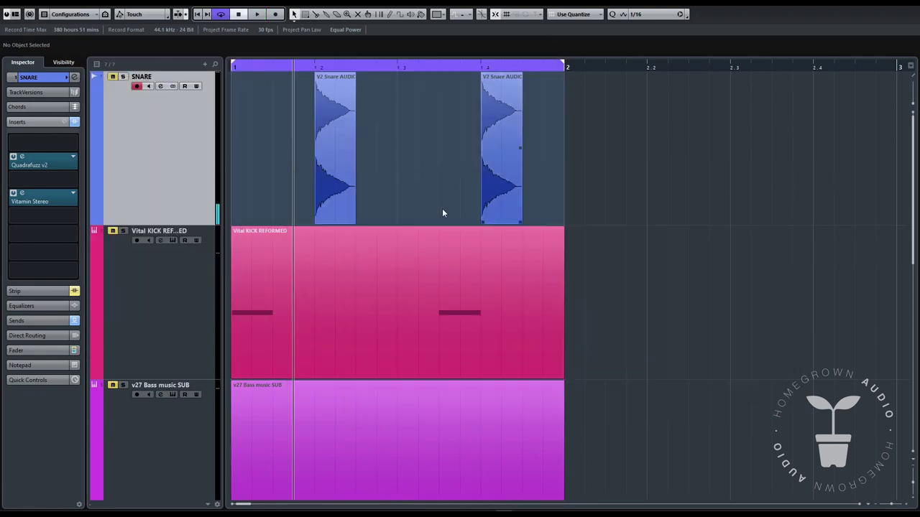
pyautogui.scroll(-5, 363, 324)
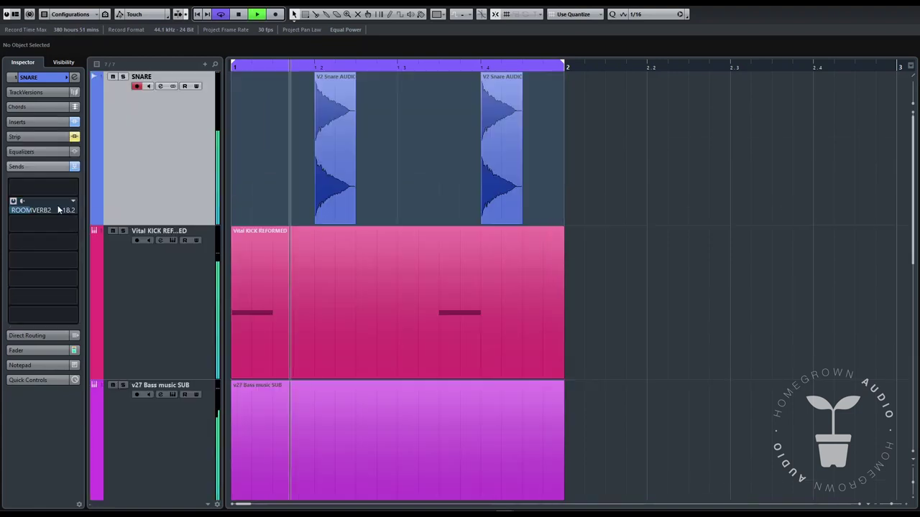
# Open the ROOMVERB2 send's REVelation, audition the soloed snare and kick, close the plug-in, stop playback and unsolo both tracks
pyautogui.rightClick(58, 207)
pyautogui.click(94, 297)
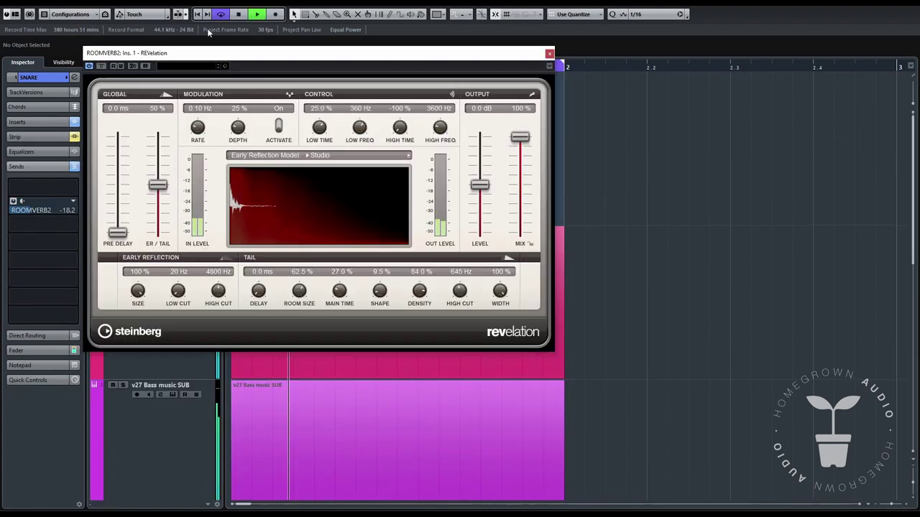
pyautogui.moveTo(213, 55); pyautogui.dragTo(581, 159)
pyautogui.click(112, 230)
pyautogui.click(123, 231)
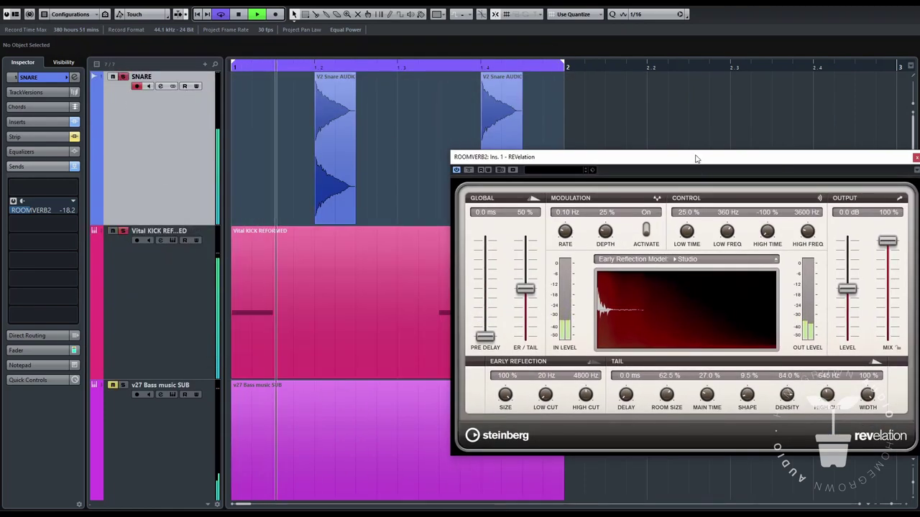
pyautogui.moveTo(711, 157); pyautogui.dragTo(614, 110)
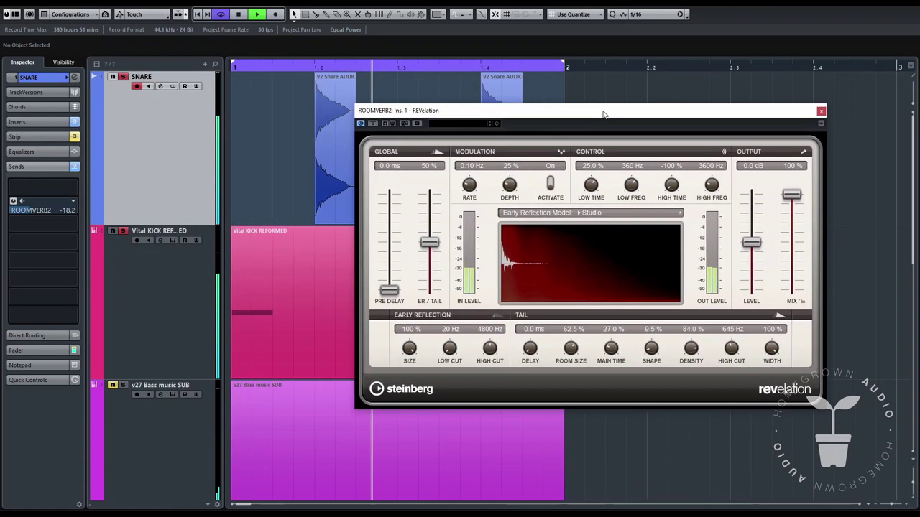
pyautogui.click(821, 111)
pyautogui.press('space')
pyautogui.click(123, 77)
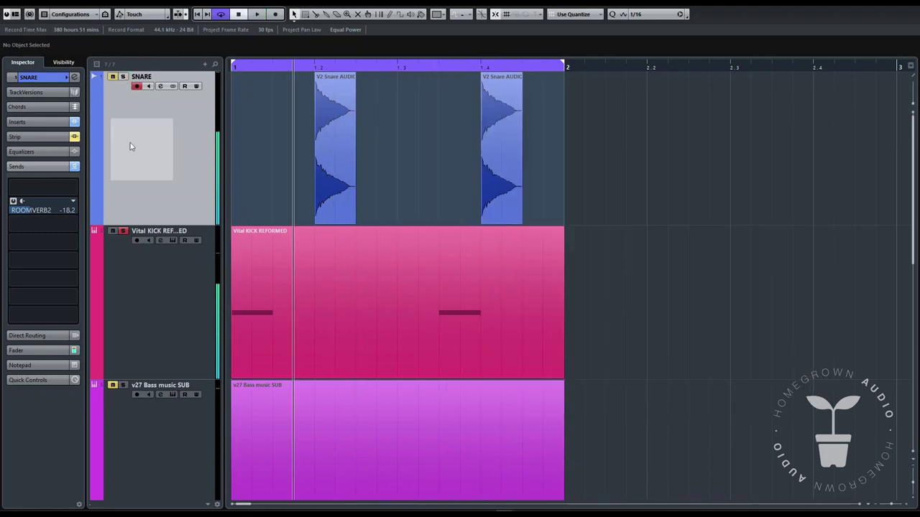
pyautogui.click(122, 231)
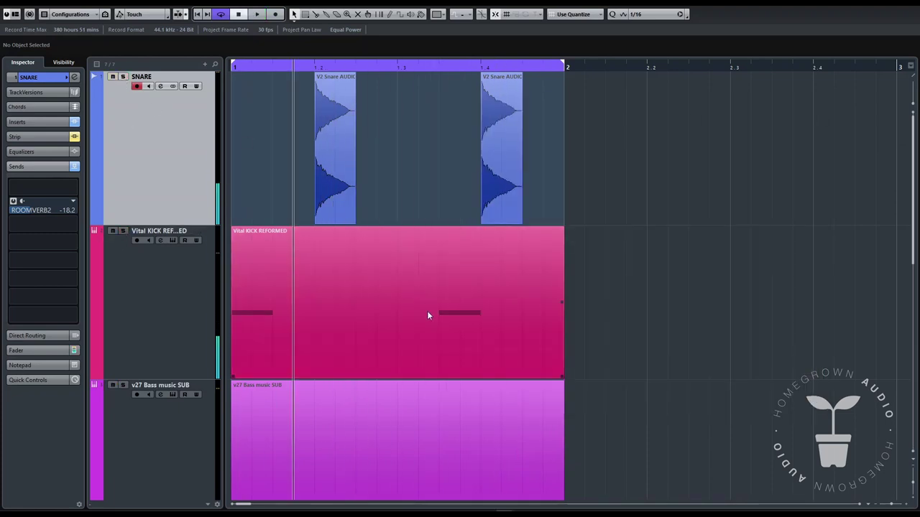
# Shrink all tracks, collapse the FX Channels folder and enlarge only the SNARE track's height
pyautogui.click(186, 185)
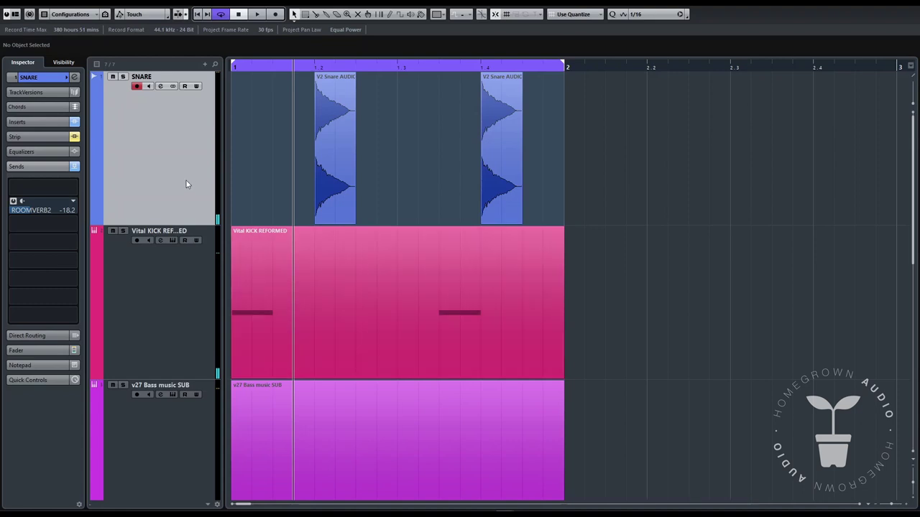
pyautogui.press('z')
pyautogui.press('z')
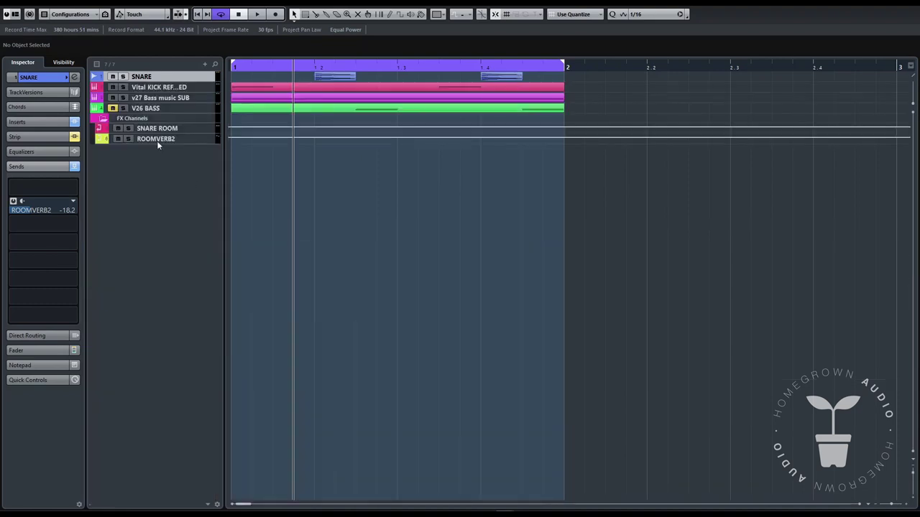
pyautogui.click(104, 118)
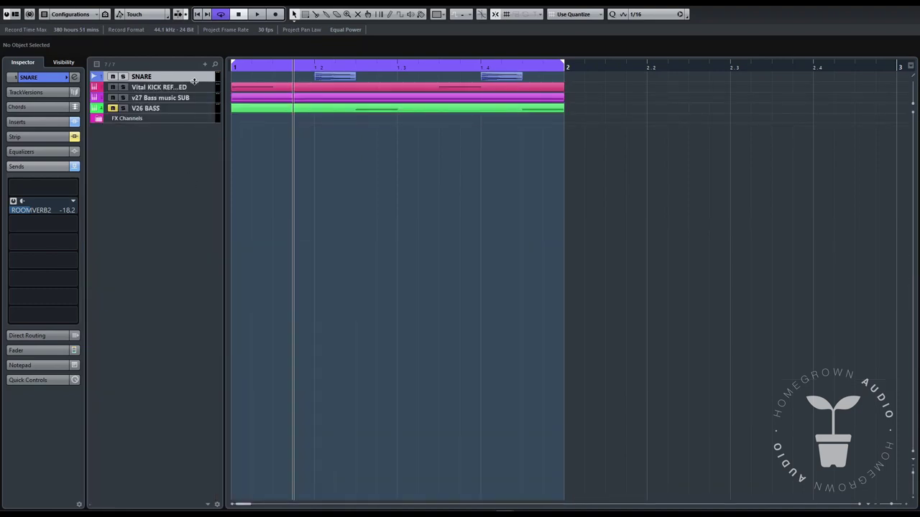
pyautogui.moveTo(194, 81); pyautogui.dragTo(199, 170)
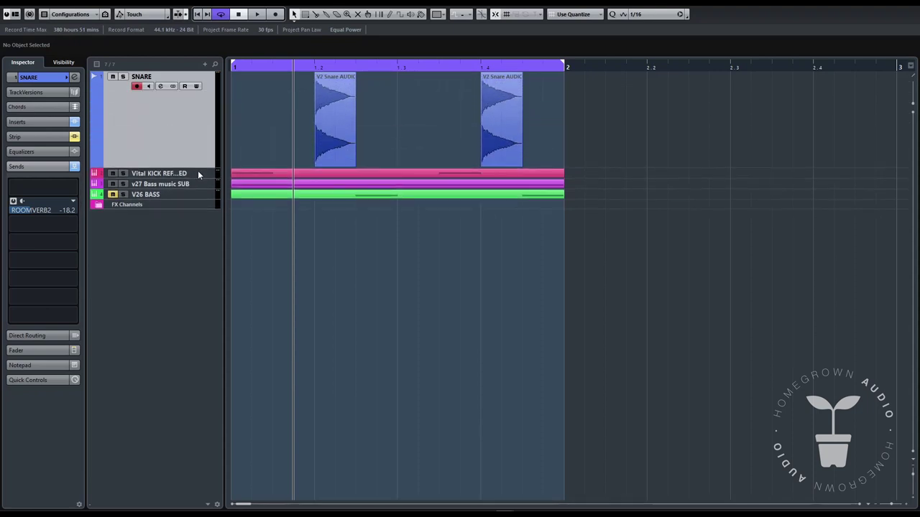
# Insert the EQuilibrium equalizer in the sixth insert slot of the SNARE channel
pyautogui.click(75, 78)
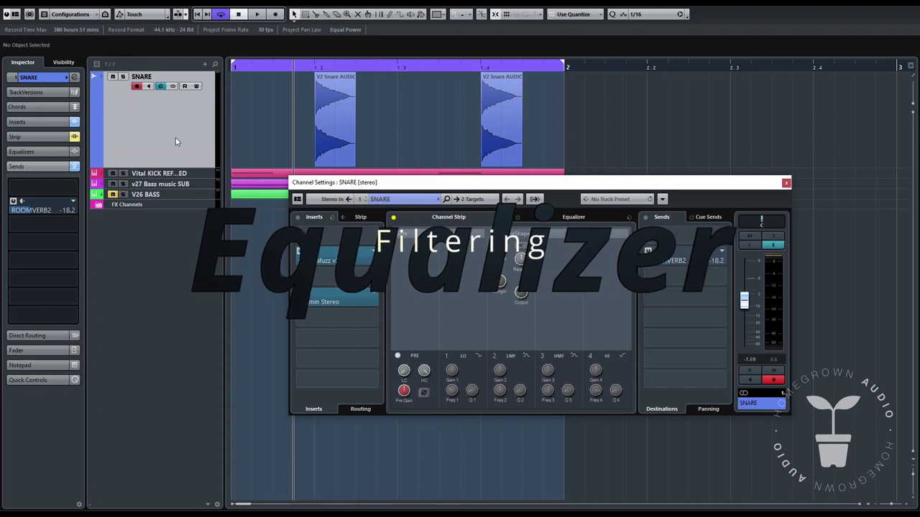
pyautogui.click(346, 335)
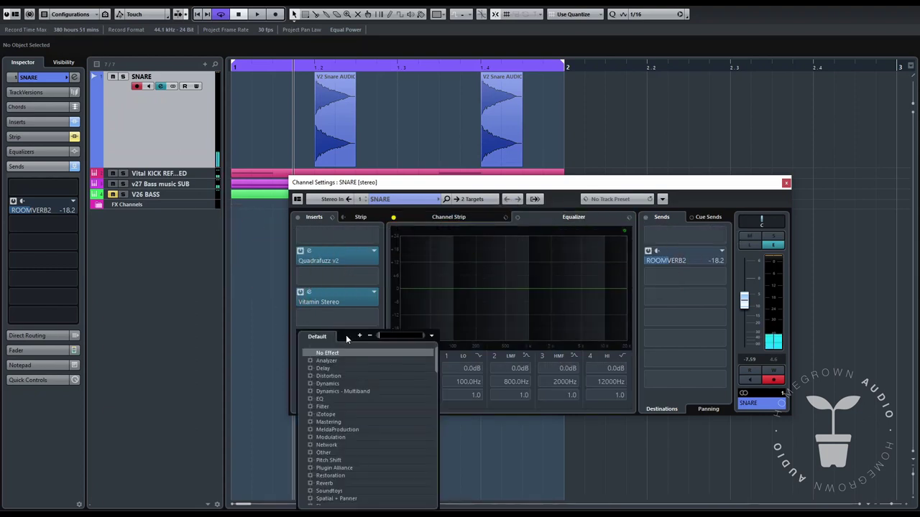
pyautogui.write('equ')
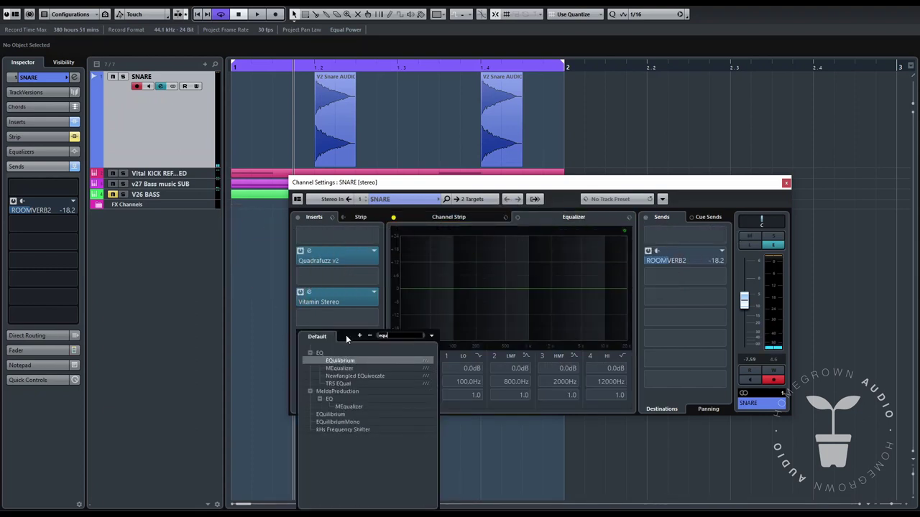
pyautogui.click(344, 362)
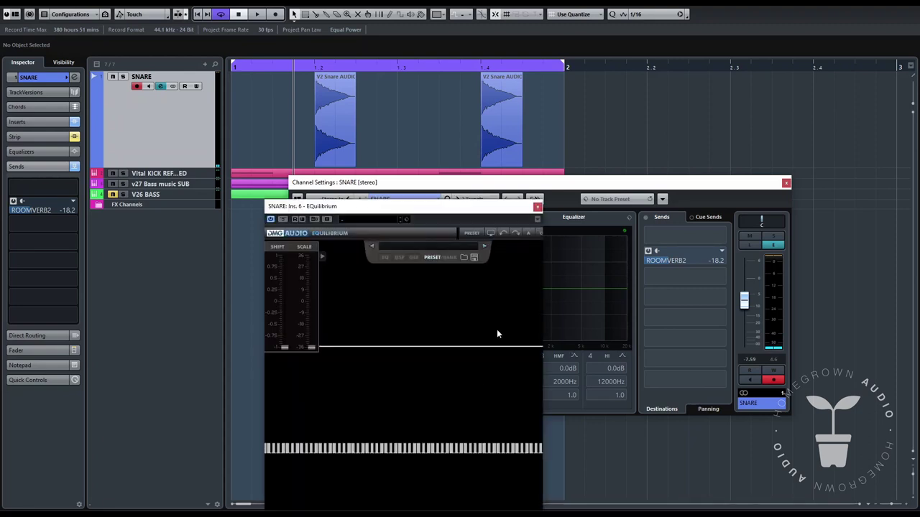
# Change EQuilibrium's processing phase from Linear to Free and close its setup
pyautogui.click(484, 234)
pyautogui.click(438, 291)
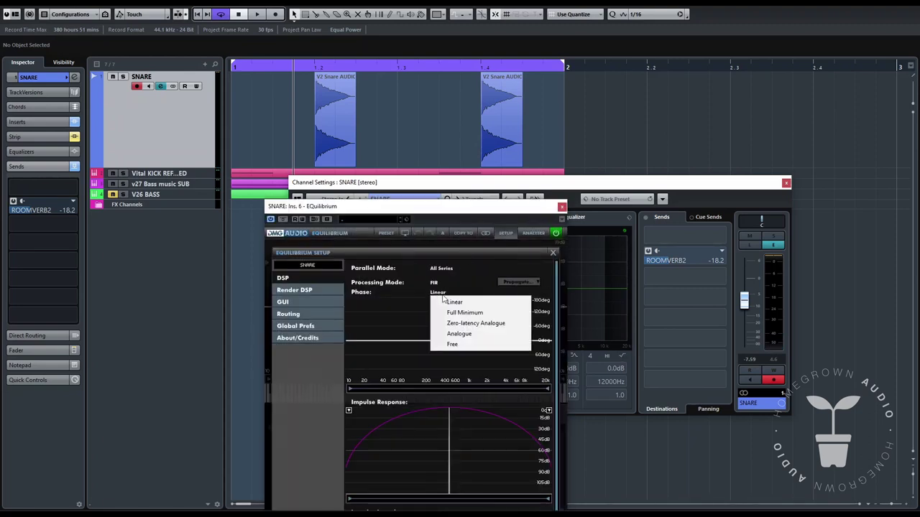
pyautogui.click(462, 344)
pyautogui.click(552, 254)
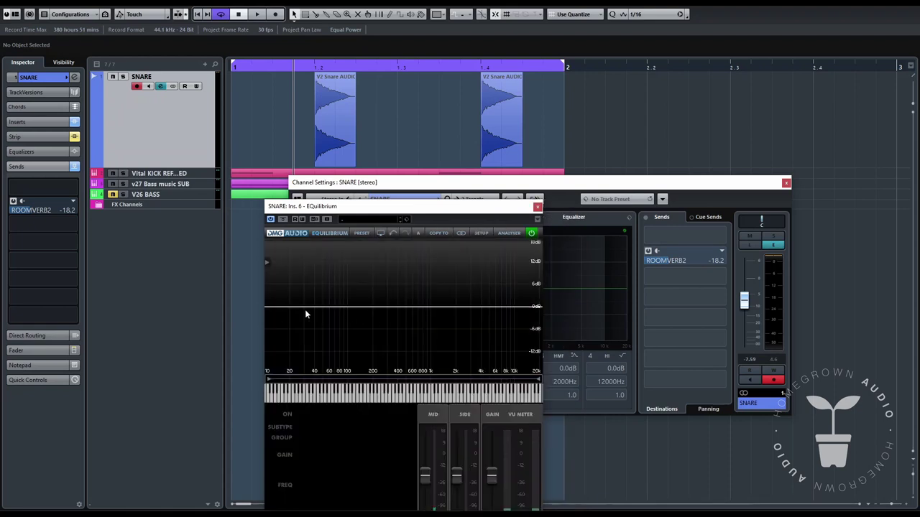
# Add a stereo Butterworth high-pass band with an 18 dB slope at about 92.6 Hz while the loop plays
pyautogui.doubleClick(278, 309)
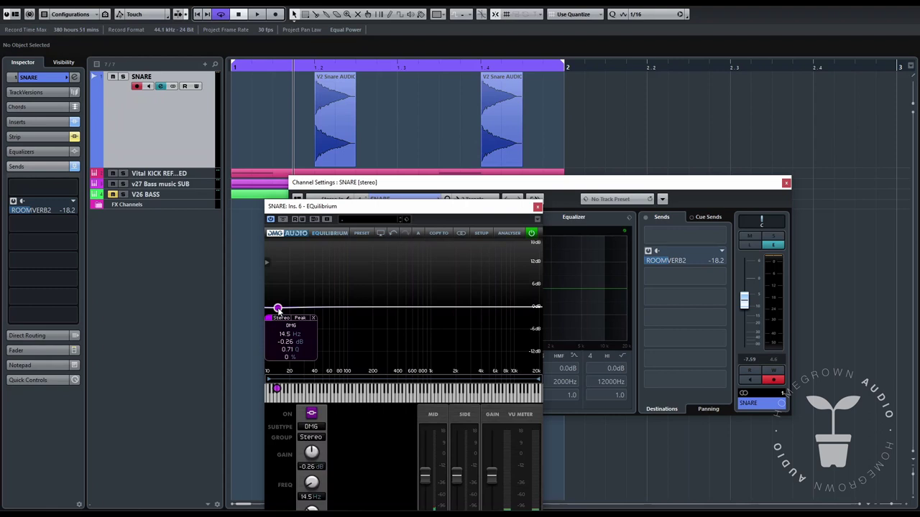
pyautogui.click(281, 318)
pyautogui.click(303, 318)
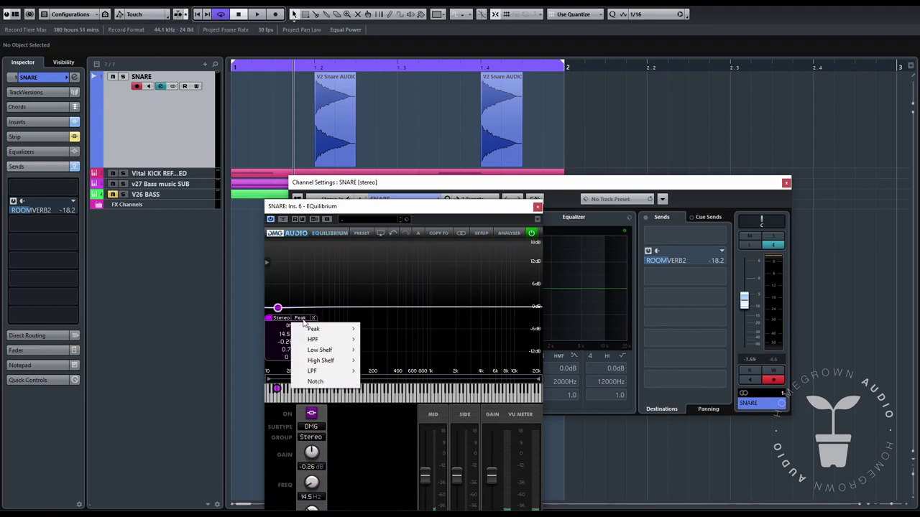
pyautogui.moveTo(316, 330)
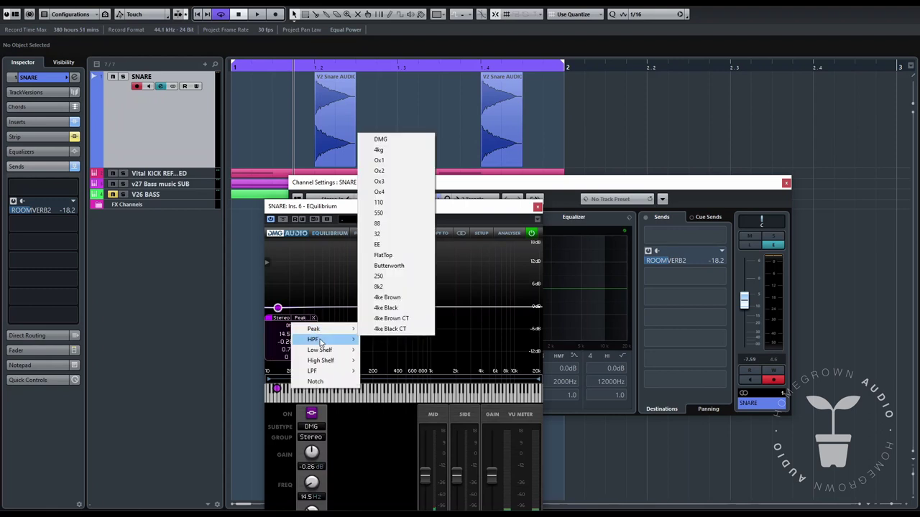
pyautogui.click(401, 361)
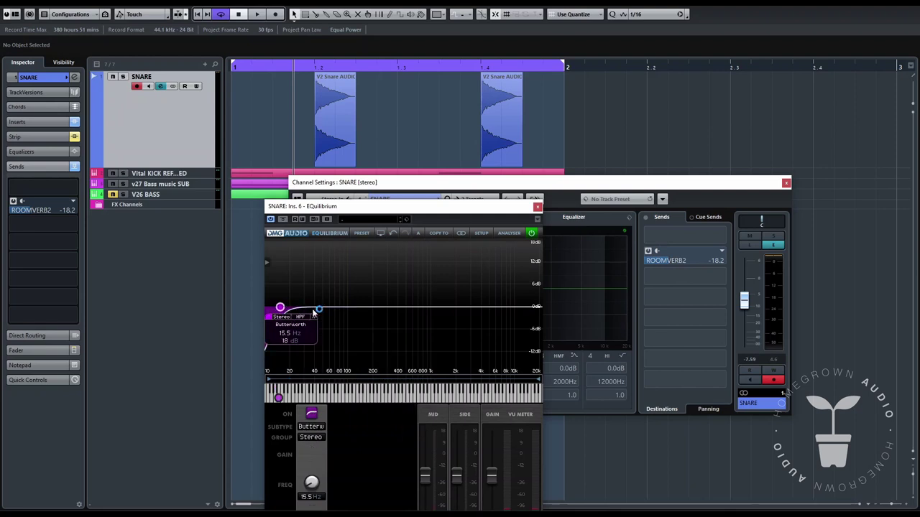
pyautogui.press('space')
pyautogui.moveTo(313, 314); pyautogui.dragTo(347, 314)
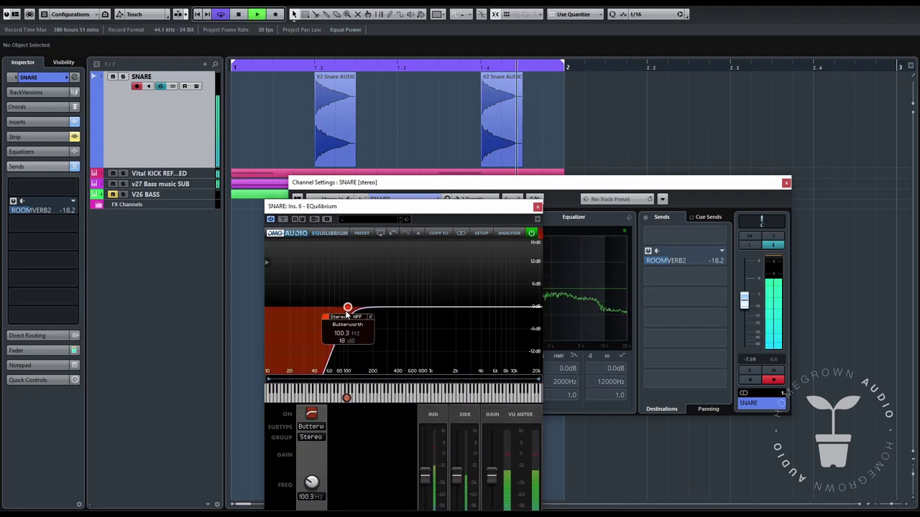
# Arrange the EQuilibrium and SNARE channel windows side by side and enable EQuilibrium's analyser
pyautogui.moveTo(504, 209); pyautogui.dragTo(815, 92)
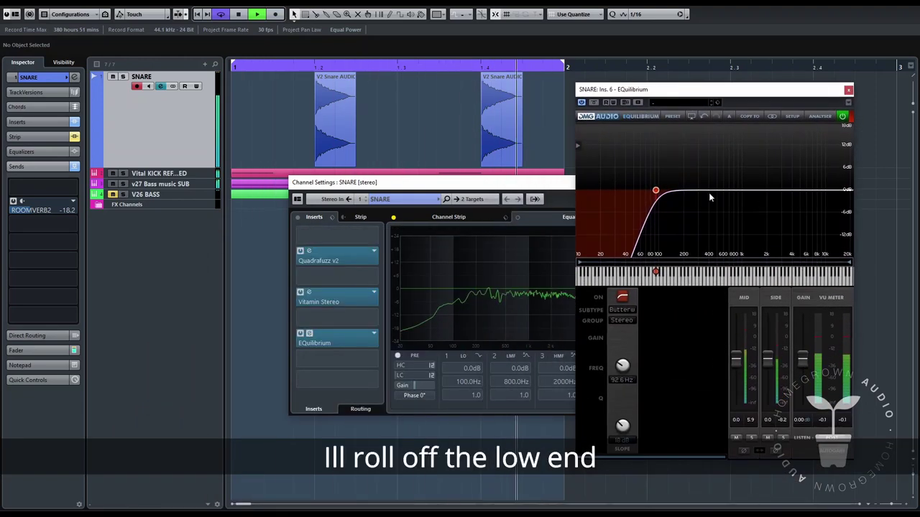
pyautogui.click(535, 199)
pyautogui.click(821, 118)
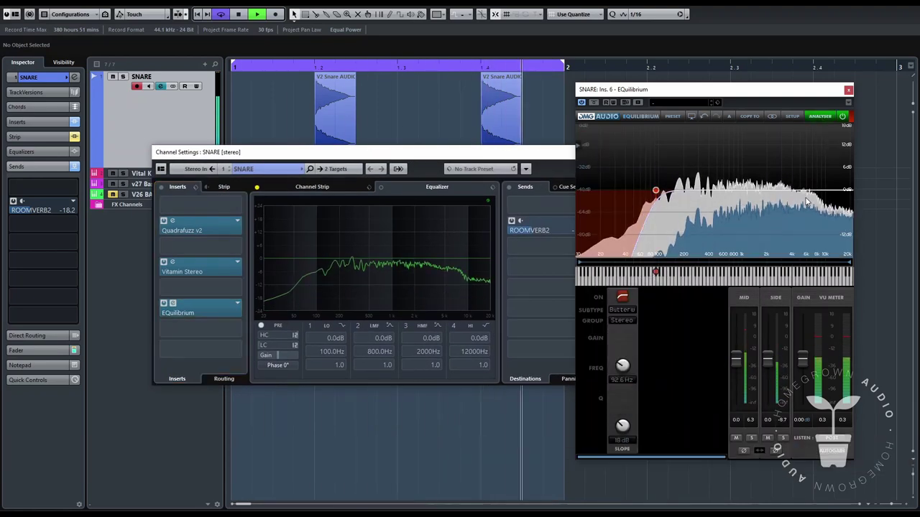
# Add peak cuts near 400 Hz, 3 kHz and 5784 Hz (-4.09 dB, Q 1.88), close the snare's windows and stop playback
pyautogui.doubleClick(781, 207)
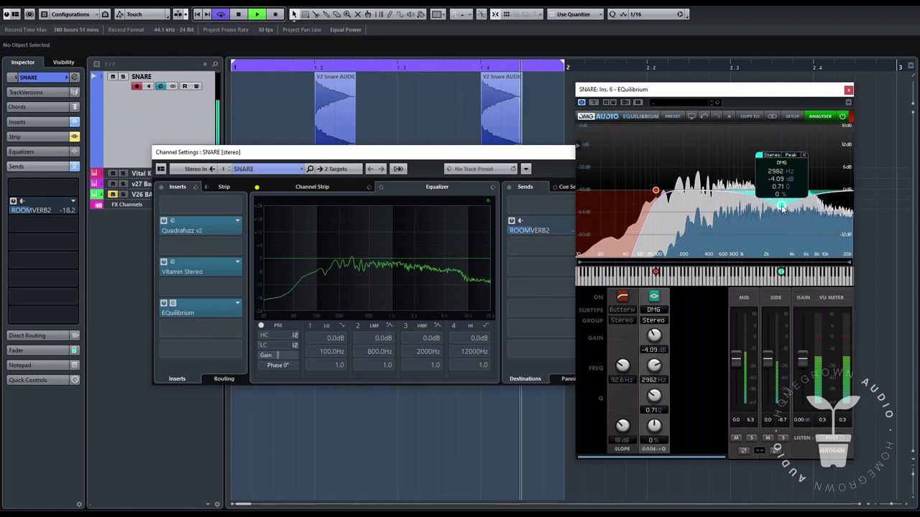
pyautogui.moveTo(783, 209); pyautogui.dragTo(809, 213)
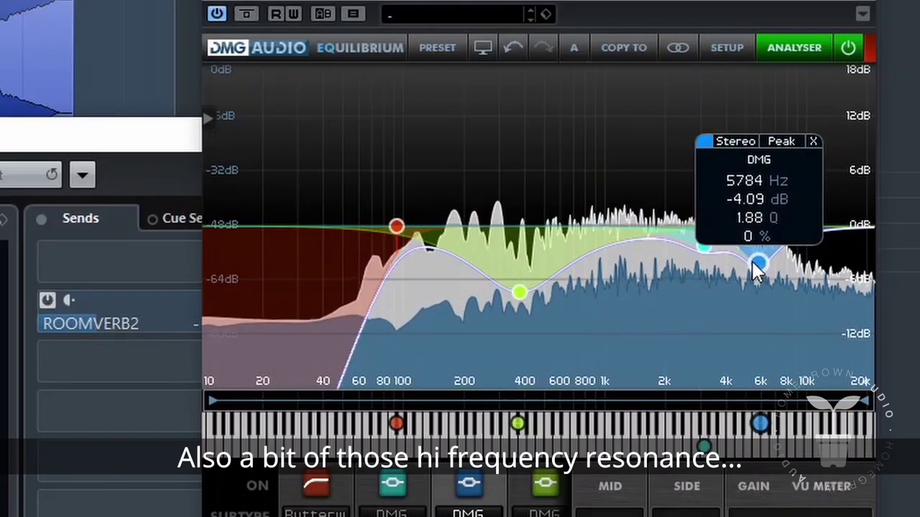
pyautogui.moveTo(804, 206); pyautogui.dragTo(806, 205)
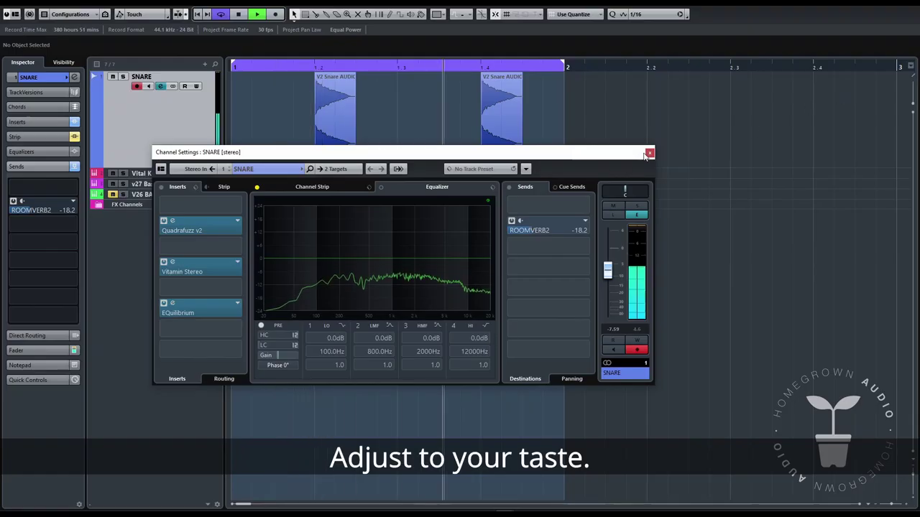
pyautogui.click(648, 153)
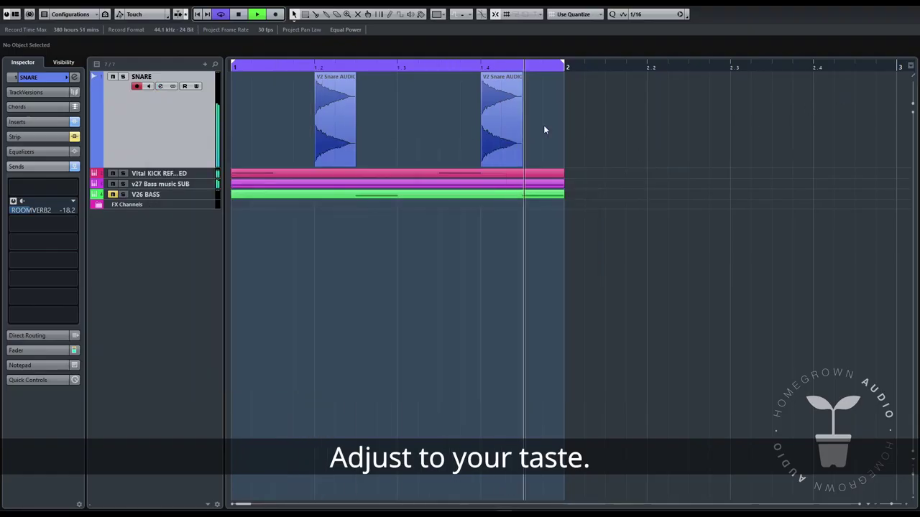
pyautogui.click(513, 122)
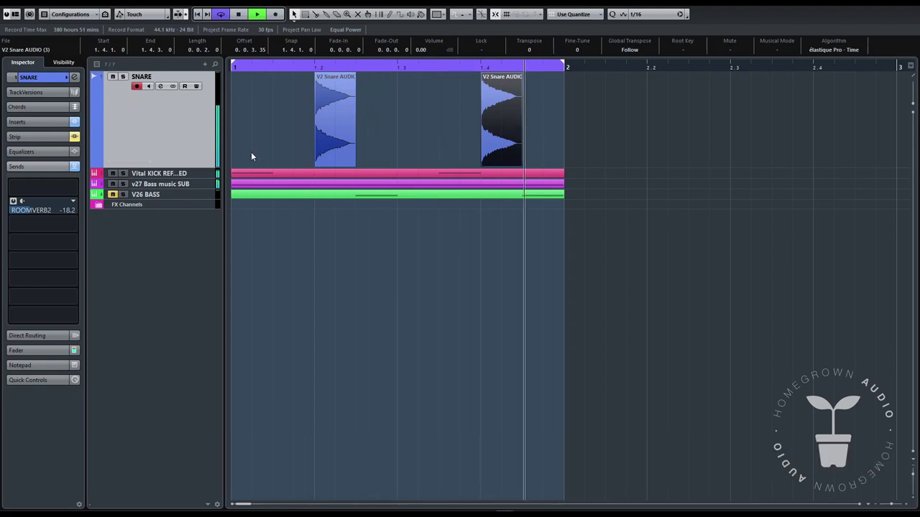
pyautogui.press('space')
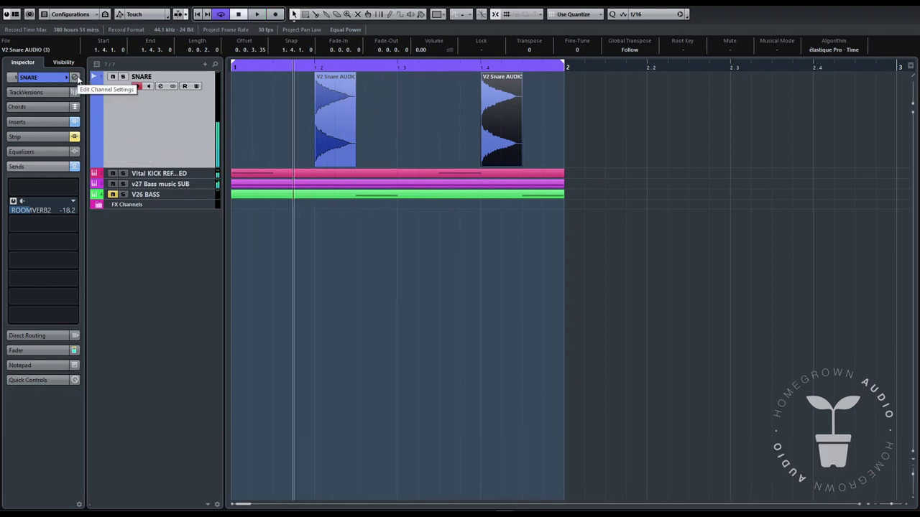
# Add one instrument track below the SNARE track using Serum_x64, routed to Stereo Out
pyautogui.rightClick(186, 144)
pyautogui.moveTo(287, 148)
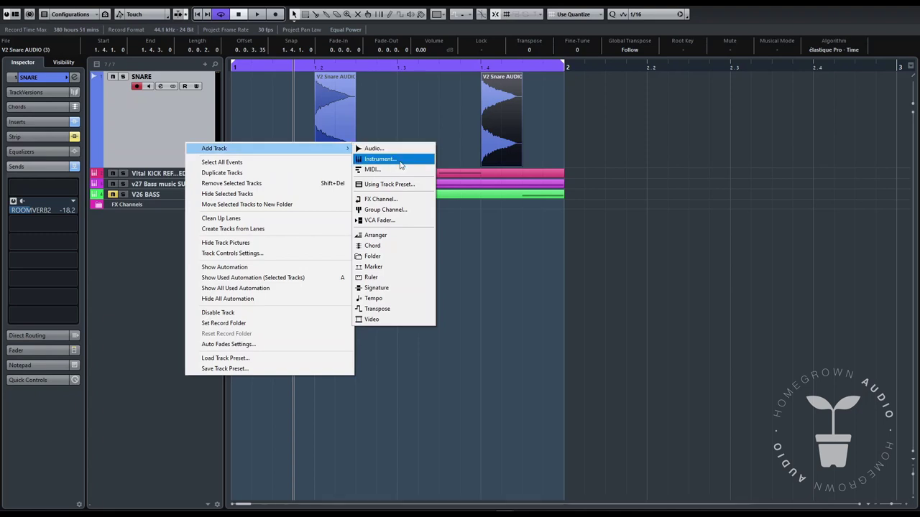
pyautogui.click(381, 159)
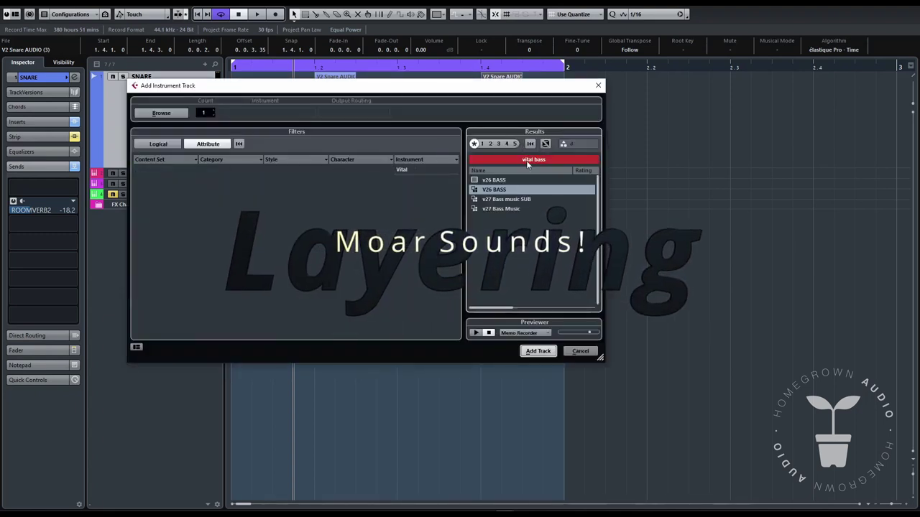
pyautogui.click(158, 113)
pyautogui.click(287, 113)
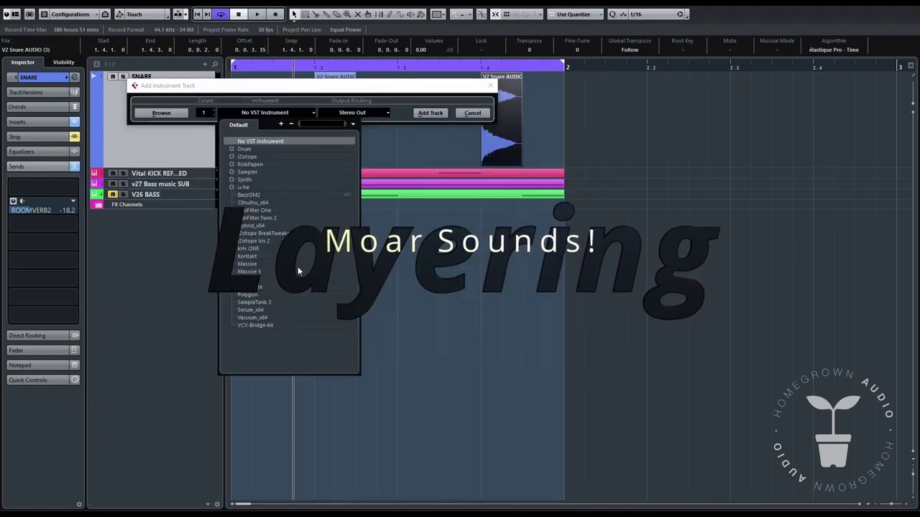
pyautogui.click(253, 310)
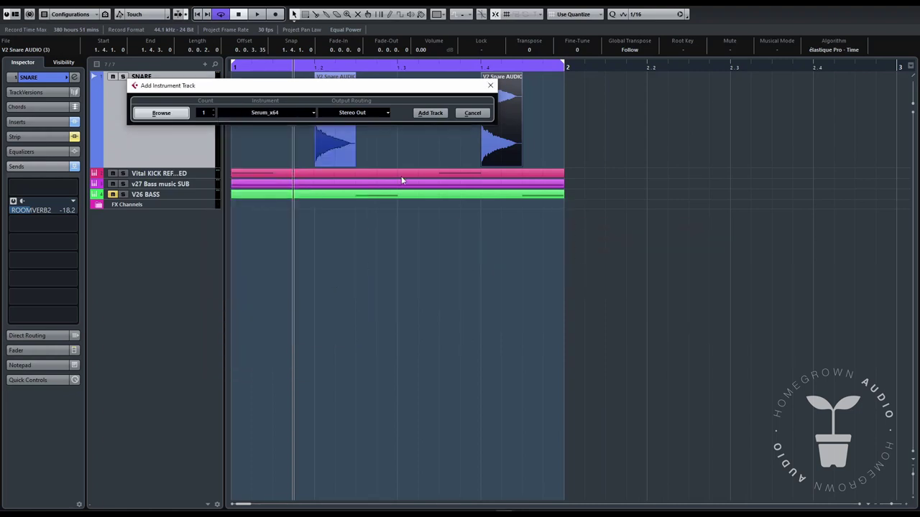
pyautogui.click(429, 112)
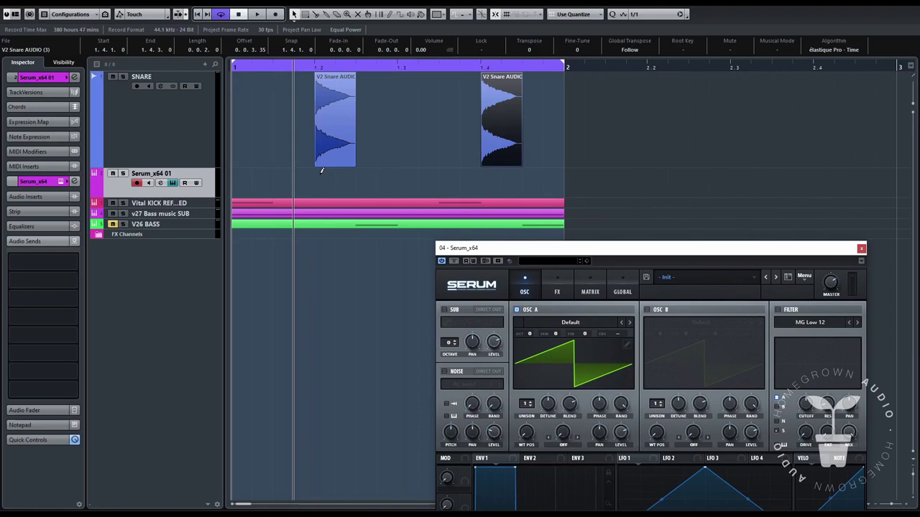
# Create a one-bar MIDI part on the new Serum track and open it for note editing
pyautogui.doubleClick(335, 178)
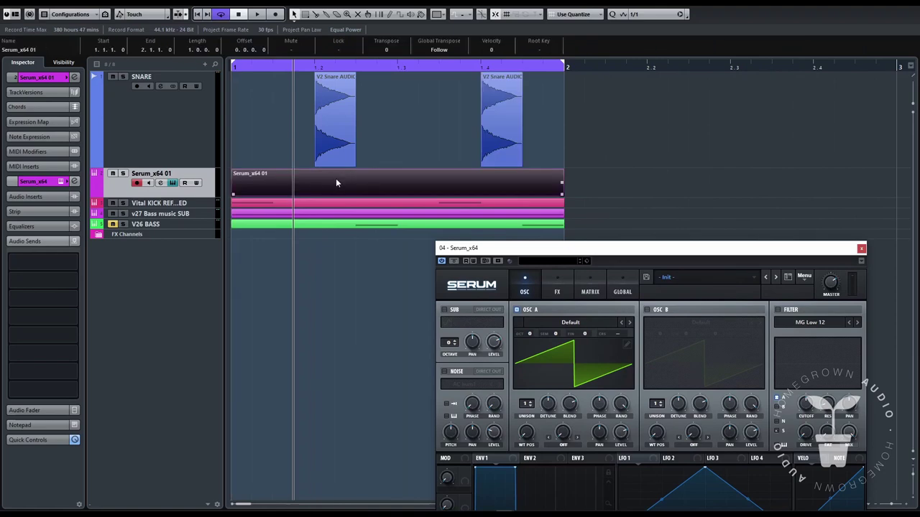
pyautogui.doubleClick(335, 179)
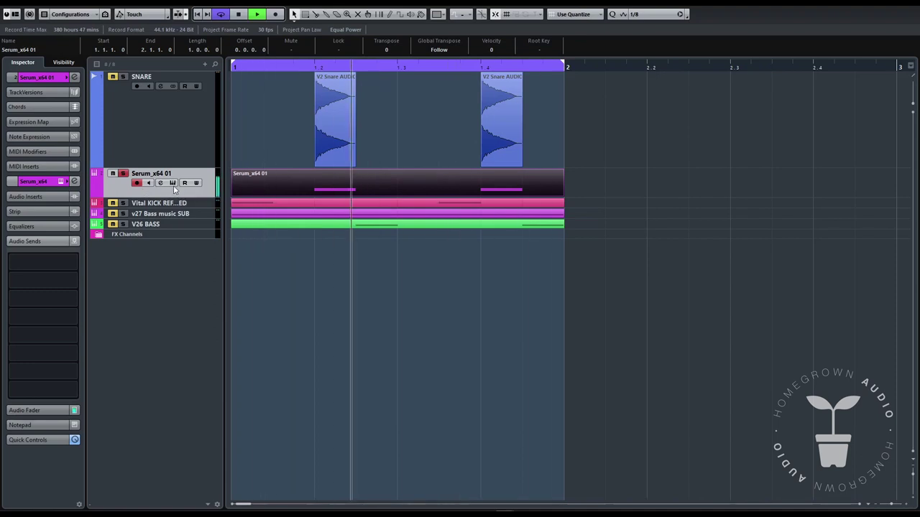
# Open Serum on the Serum_x64 01 track, enable its Tube distortion effect and raise the distortion drive well above 25%
pyautogui.click(173, 183)
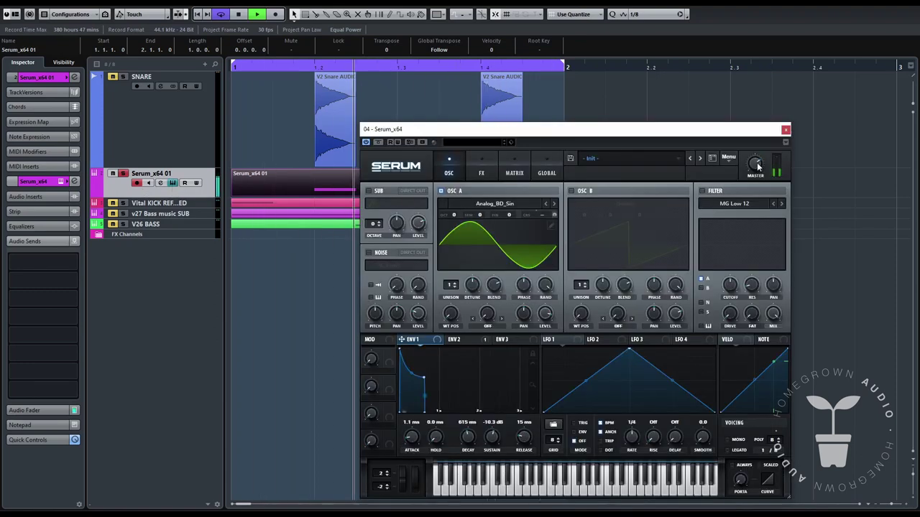
pyautogui.moveTo(561, 130); pyautogui.dragTo(525, 112)
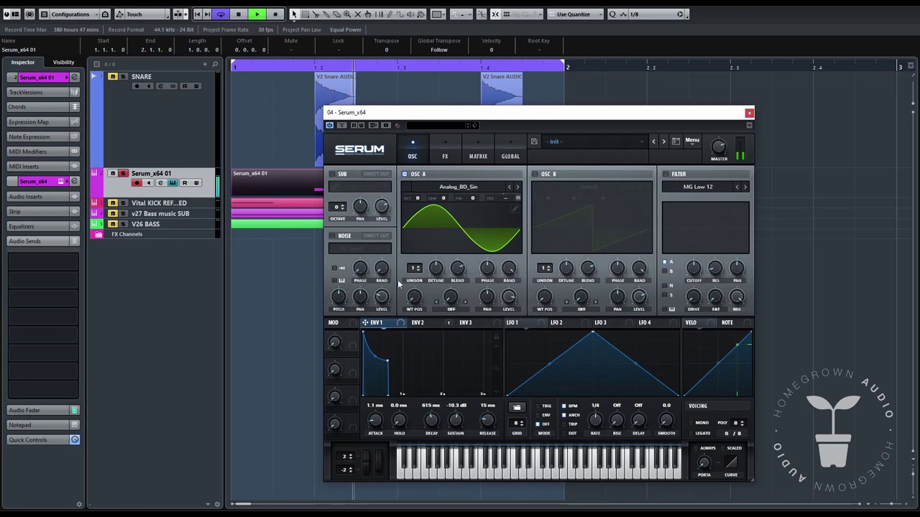
pyautogui.click(446, 154)
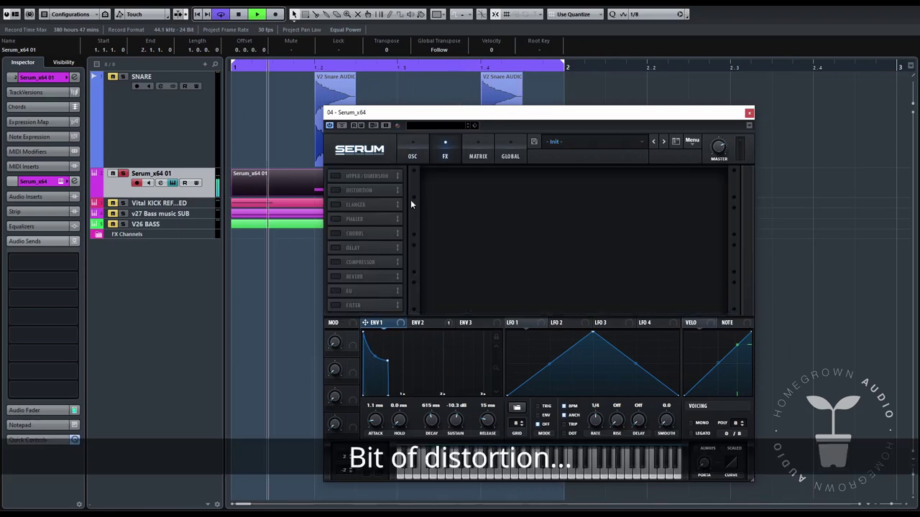
pyautogui.click(338, 190)
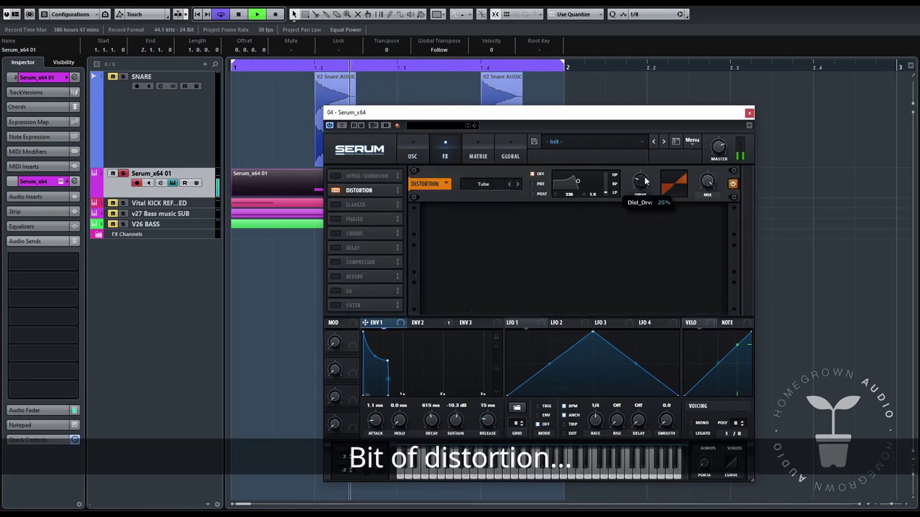
pyautogui.moveTo(645, 179); pyautogui.dragTo(655, 137)
pyautogui.moveTo(646, 105); pyautogui.dragTo(654, 86)
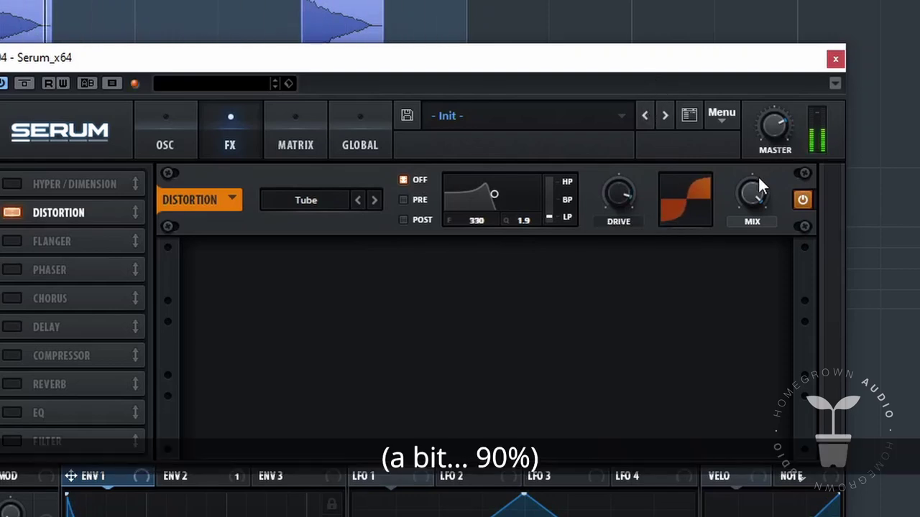
# Lower the distortion mix and Serum's master volume, and close the synth window
pyautogui.moveTo(756, 185); pyautogui.dragTo(757, 225)
pyautogui.moveTo(777, 127); pyautogui.dragTo(779, 158)
pyautogui.click(835, 59)
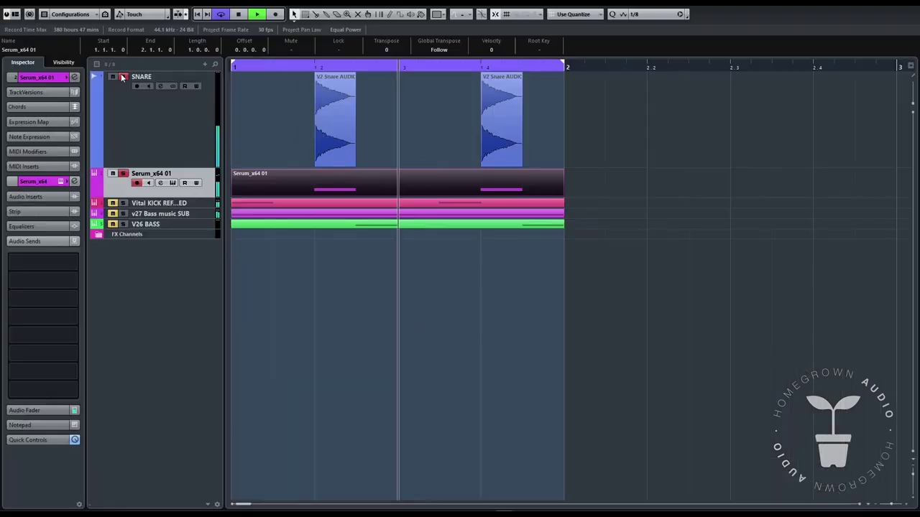
# Unmute the Vital KICK track and try longer ENV 1 attack times in Serum, up to about 161 ms
pyautogui.click(113, 204)
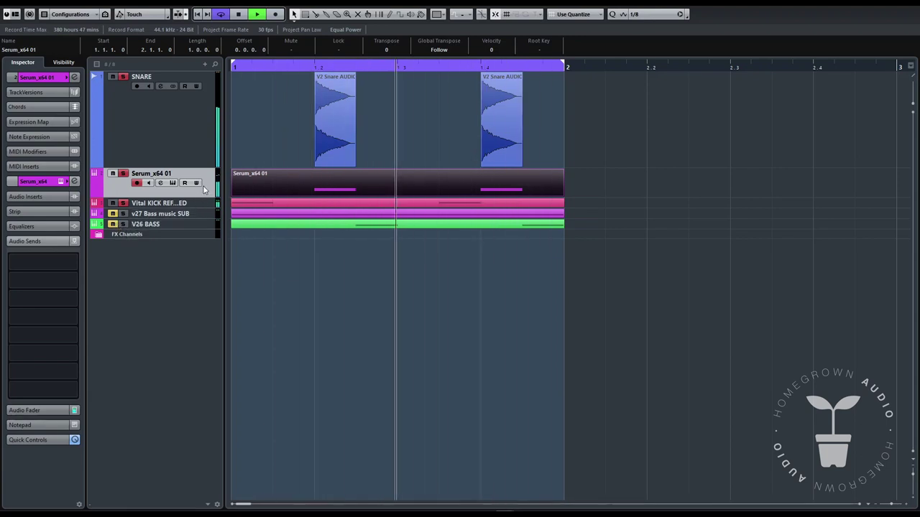
pyautogui.click(60, 181)
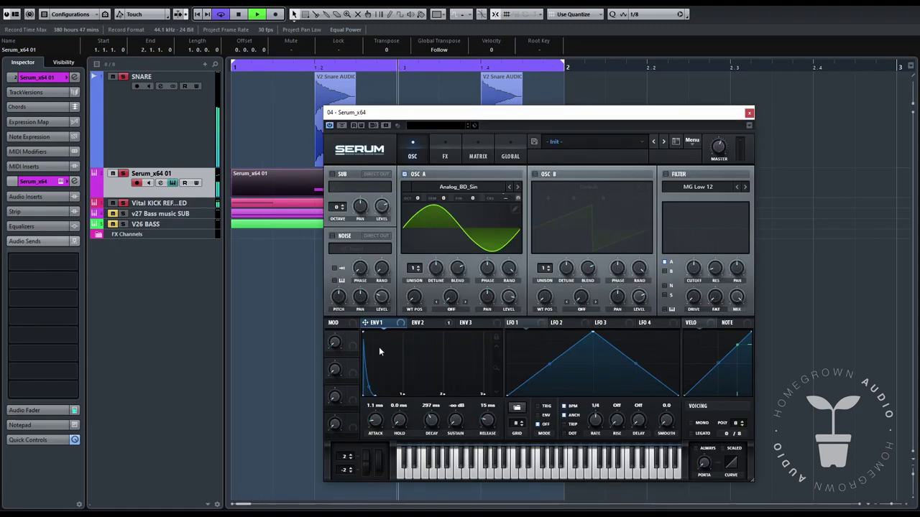
pyautogui.moveTo(381, 418); pyautogui.dragTo(384, 409)
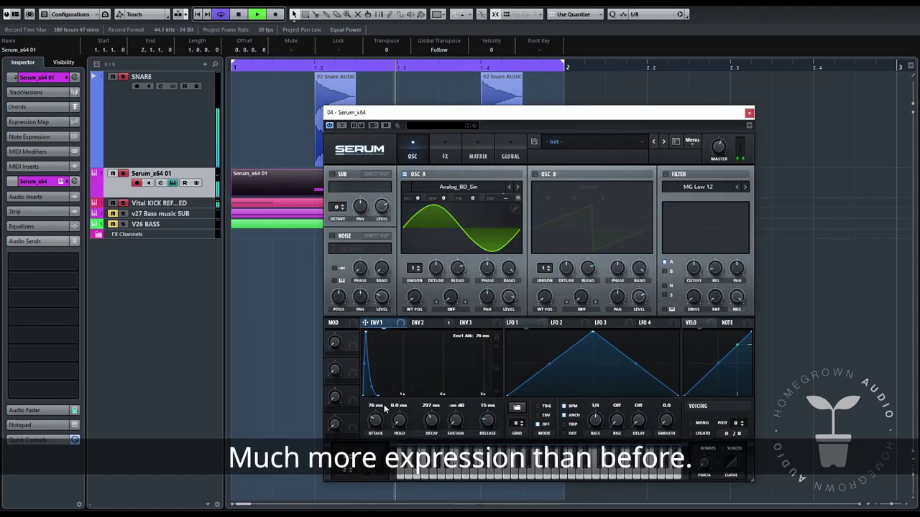
pyautogui.scroll(3, 384, 410)
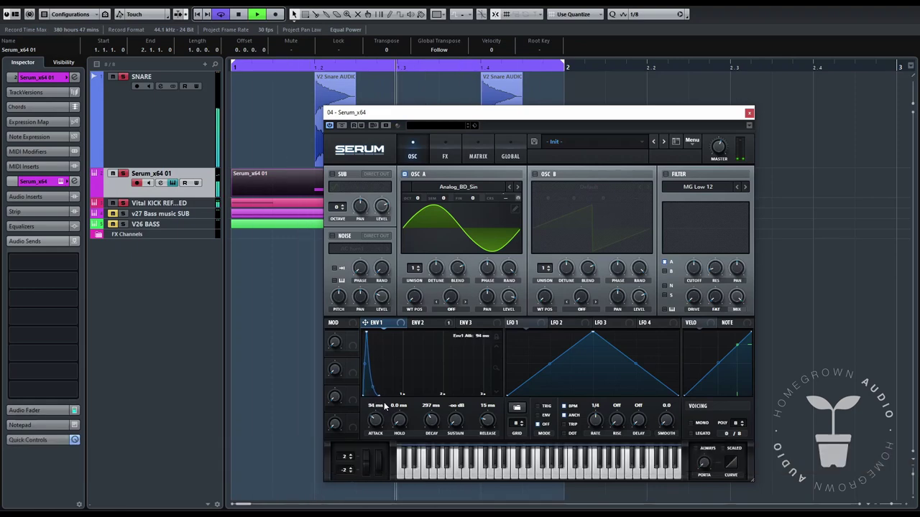
pyautogui.moveTo(384, 394); pyautogui.dragTo(384, 400)
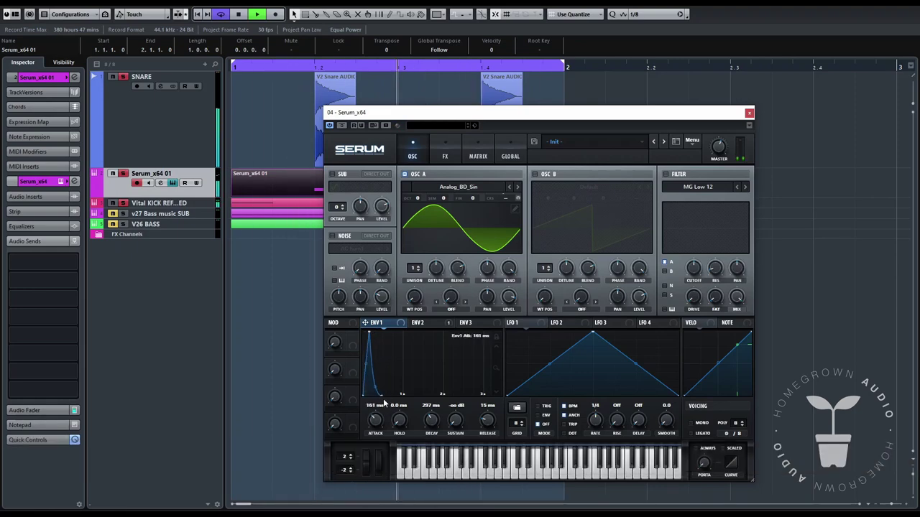
pyautogui.scroll(-2, 384, 407)
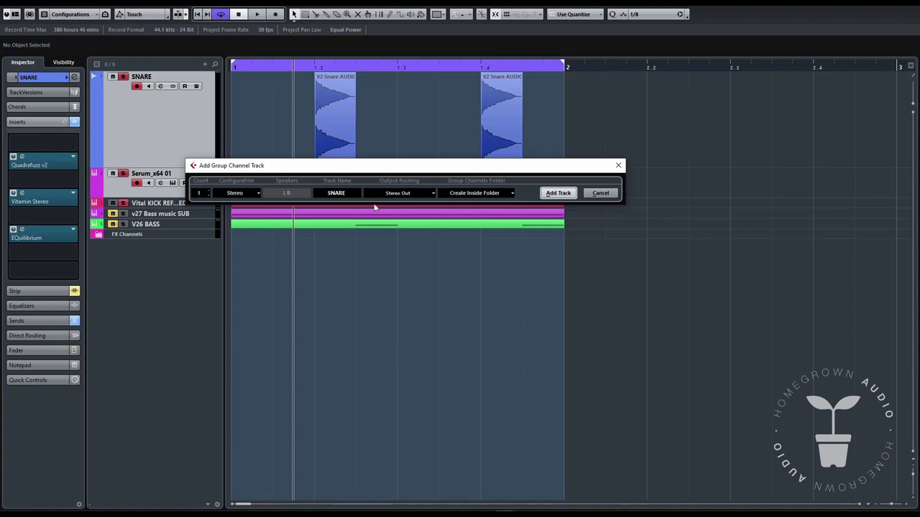
# Add one stereo group channel named SNARE routed to Stereo Out and insert TITANIUM23B in its second insert slot
pyautogui.click(558, 193)
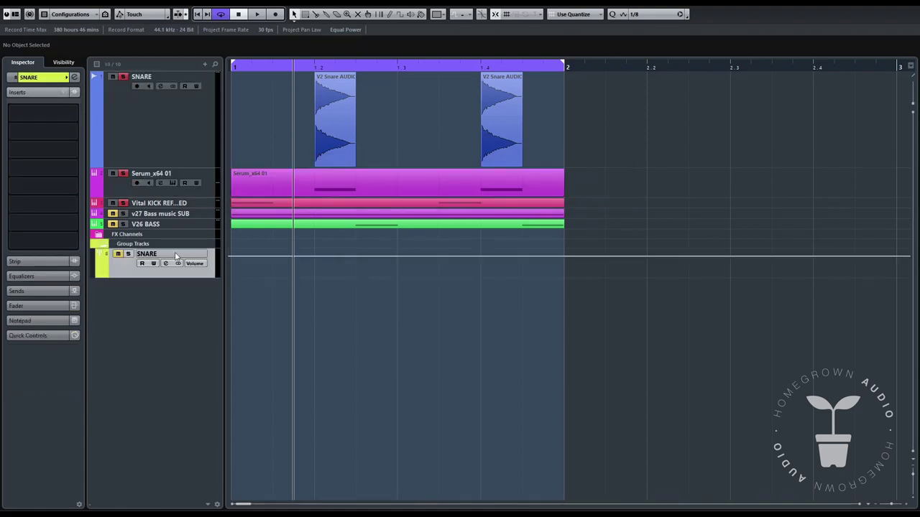
pyautogui.click(45, 133)
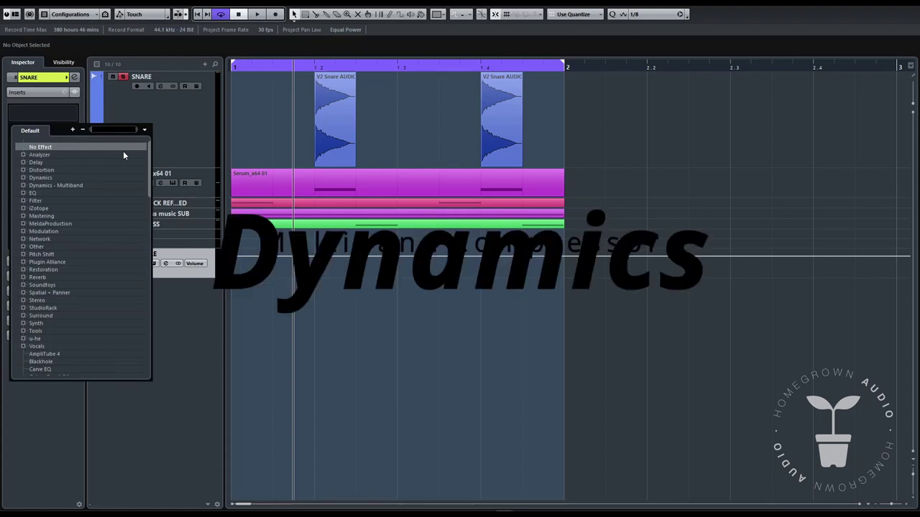
pyautogui.write('tita')
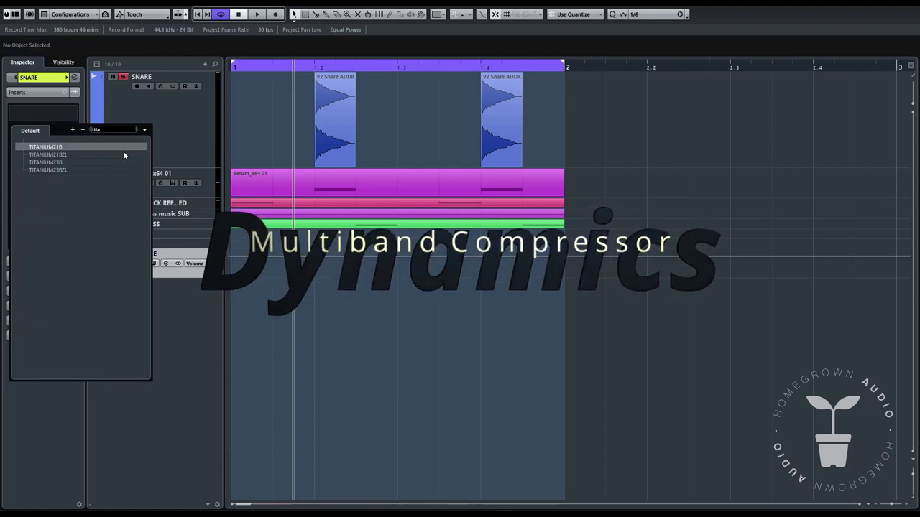
pyautogui.doubleClick(51, 161)
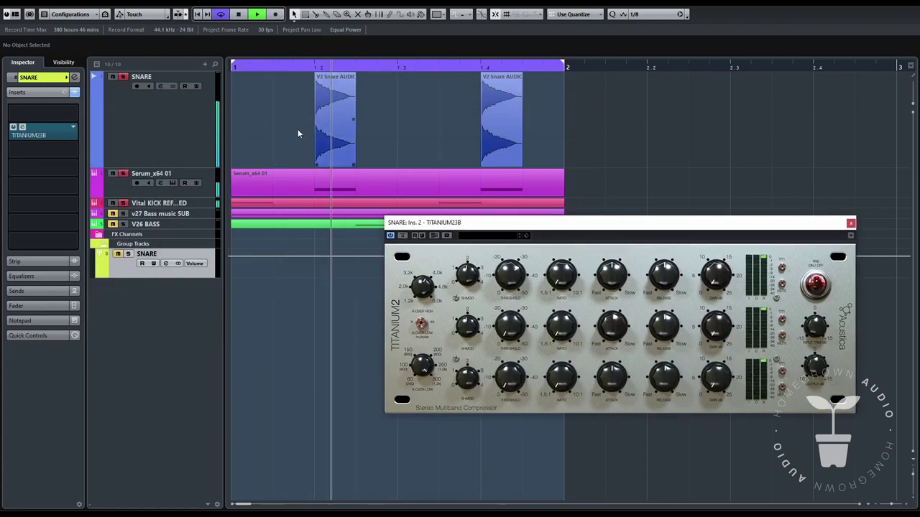
# Route the SNARE audio track to the SNARE group channel, and unmute and solo the group
pyautogui.click(187, 129)
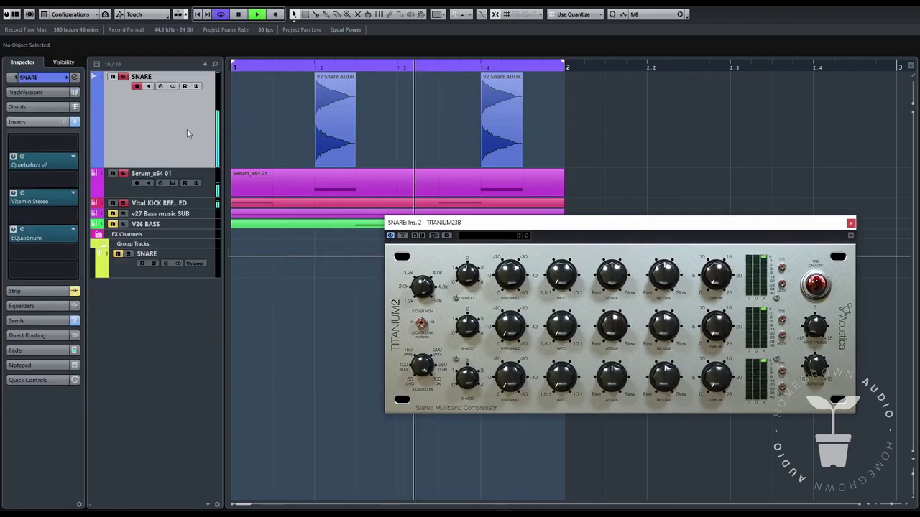
pyautogui.click(47, 77)
pyautogui.click(71, 170)
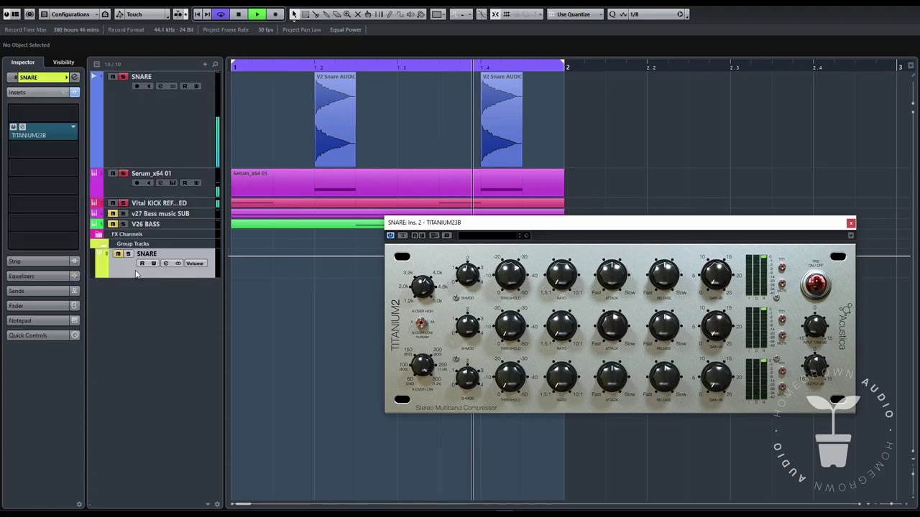
pyautogui.click(128, 253)
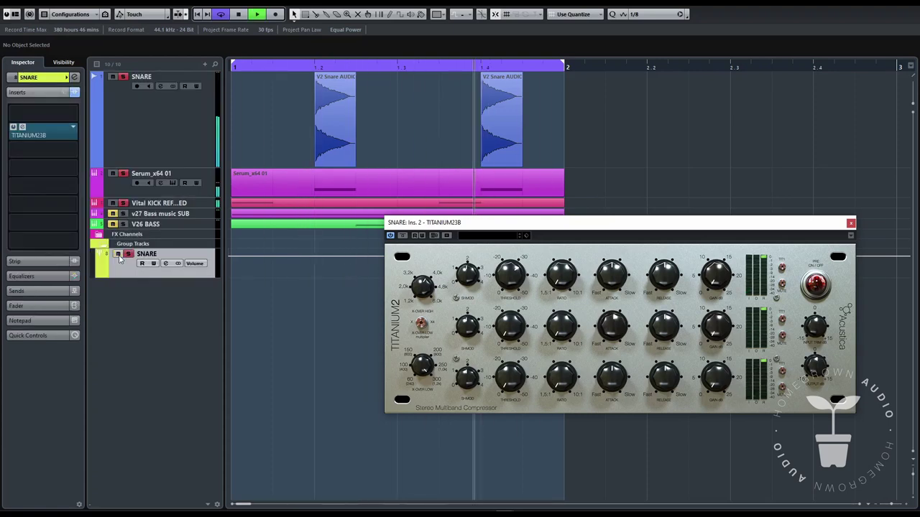
# Add a MIDI track below the SNARE group and select the Serum_x64 01 track
pyautogui.hotkey('ctrl', 't')
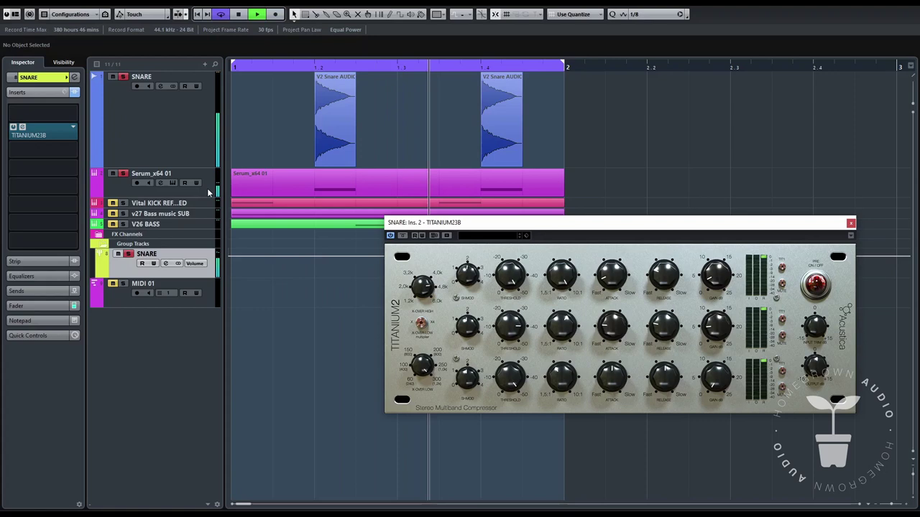
pyautogui.click(208, 192)
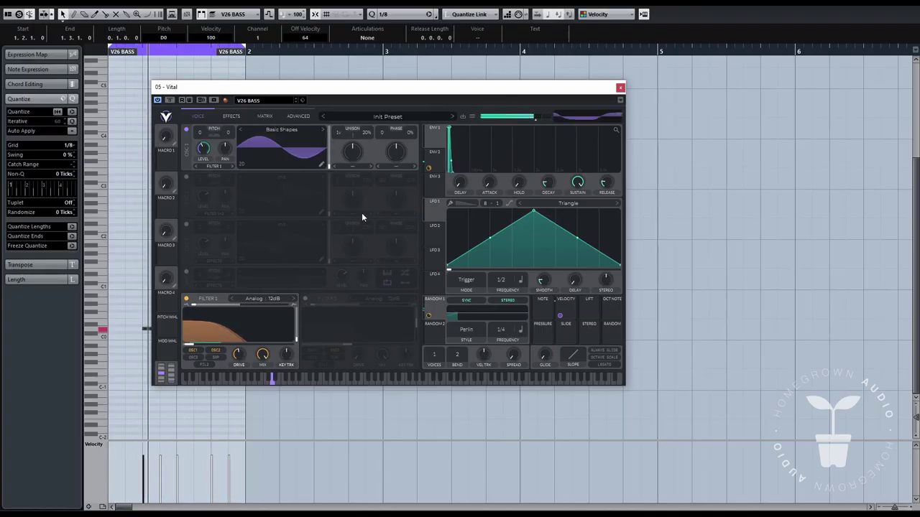
# Close the Vital window, add a note on beat 4 of the V26 BASS part and transpose it up to D1
pyautogui.click(620, 89)
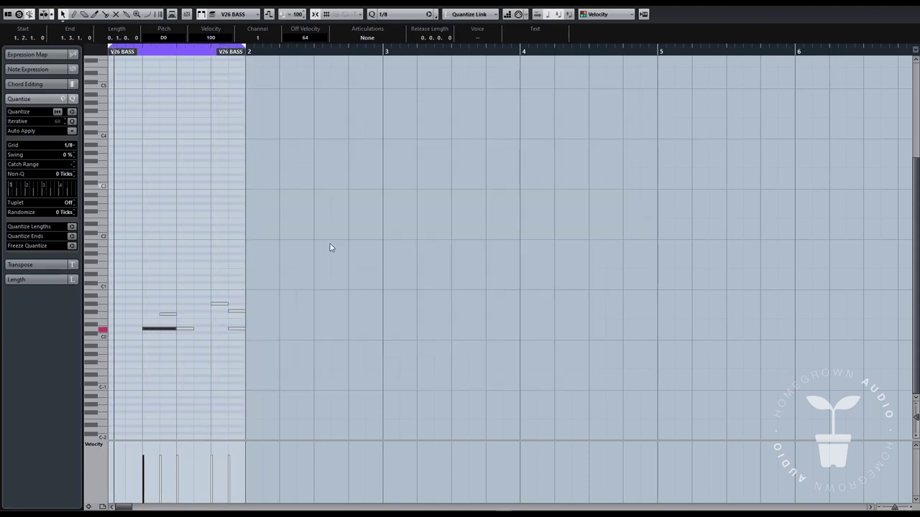
pyautogui.click(217, 321)
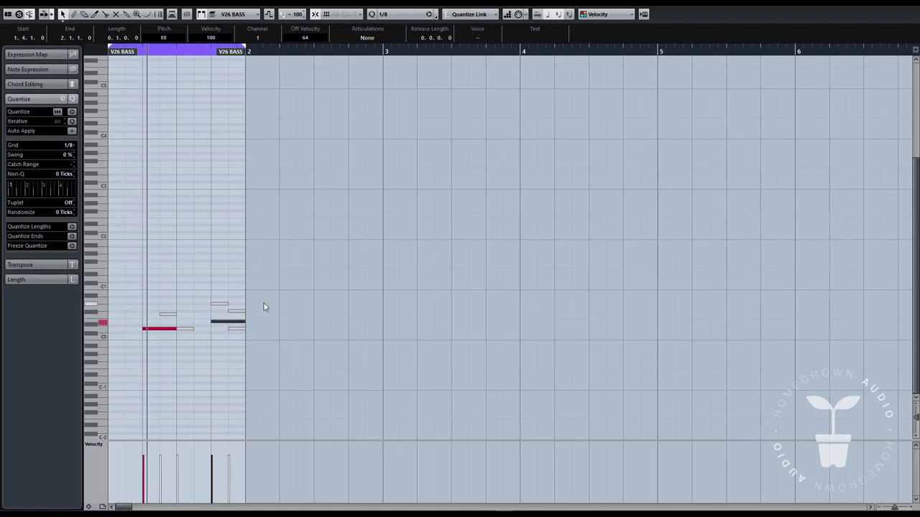
pyautogui.press('Up')
pyautogui.press('Up')
pyautogui.press('Up')
pyautogui.press('Up')
pyautogui.press('Up')
pyautogui.press('Up')
pyautogui.press('Up')
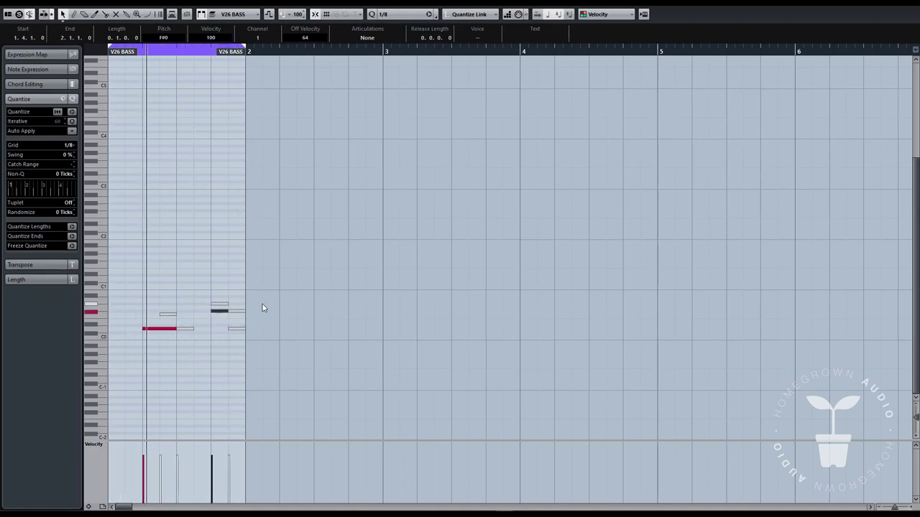
pyautogui.press('Up')
pyautogui.press('Up')
pyautogui.press('Up')
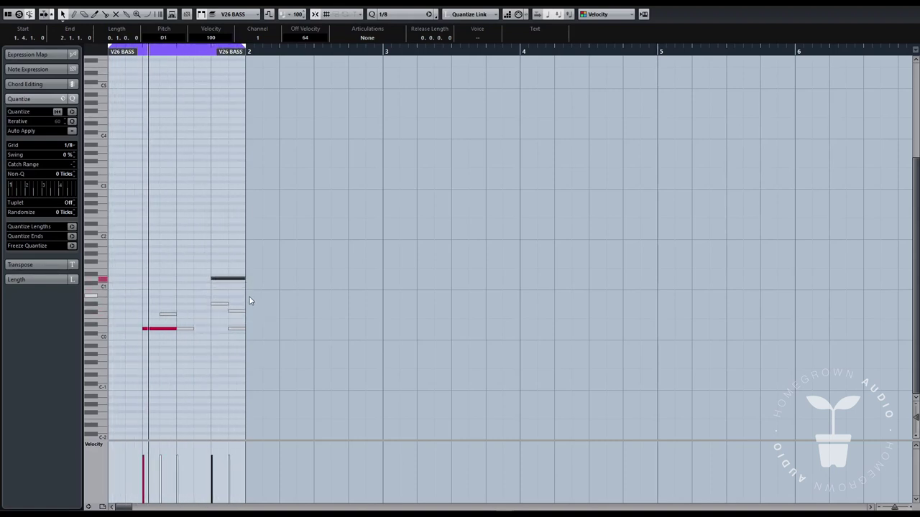
# Shorten the D1 note on beat 4 to a length of 0.0.2.0 and add a note right after it
pyautogui.moveTo(241, 279); pyautogui.dragTo(228, 280)
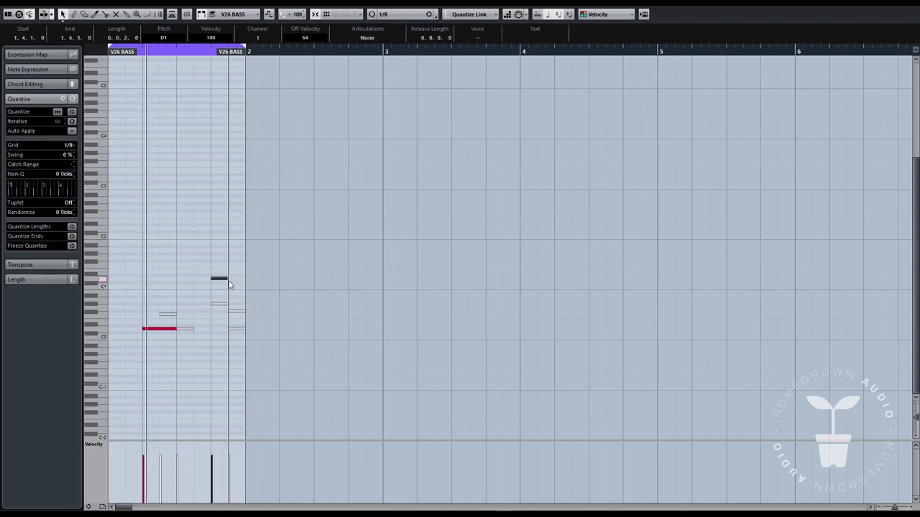
pyautogui.doubleClick(236, 276)
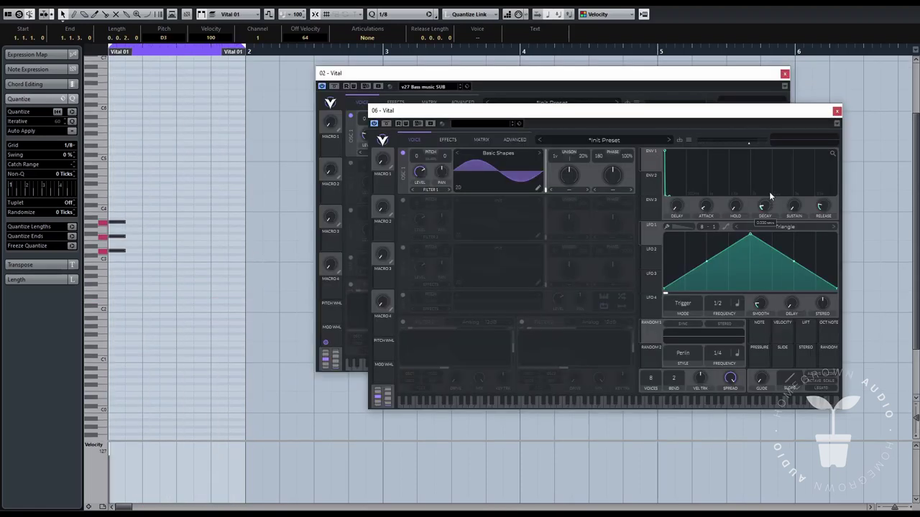
# Lengthen the ENV 1 decay in the 06 Vital instance and start playback
pyautogui.moveTo(770, 182); pyautogui.dragTo(771, 177)
pyautogui.press('space')
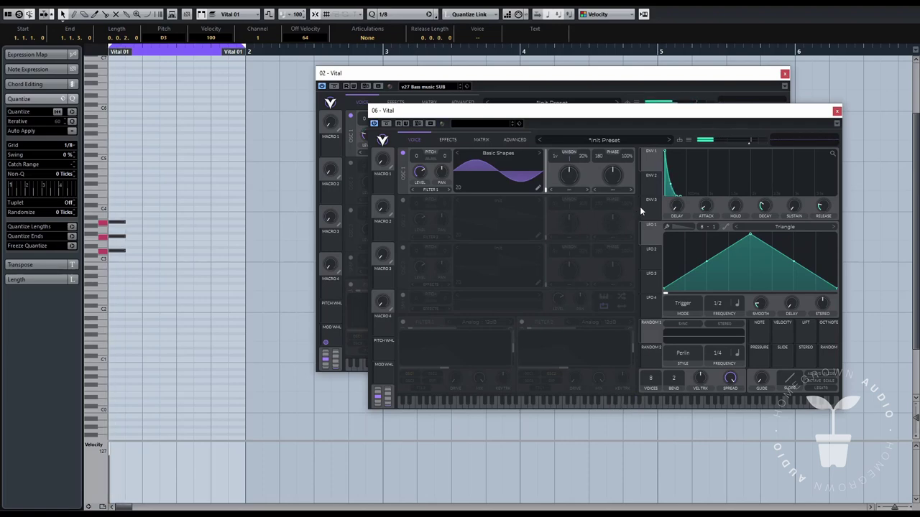
# Place a second three-note chord at 1.3.3 in the Vital 01 part with A#3 on top, and nudge that chord earlier
pyautogui.click(175, 207)
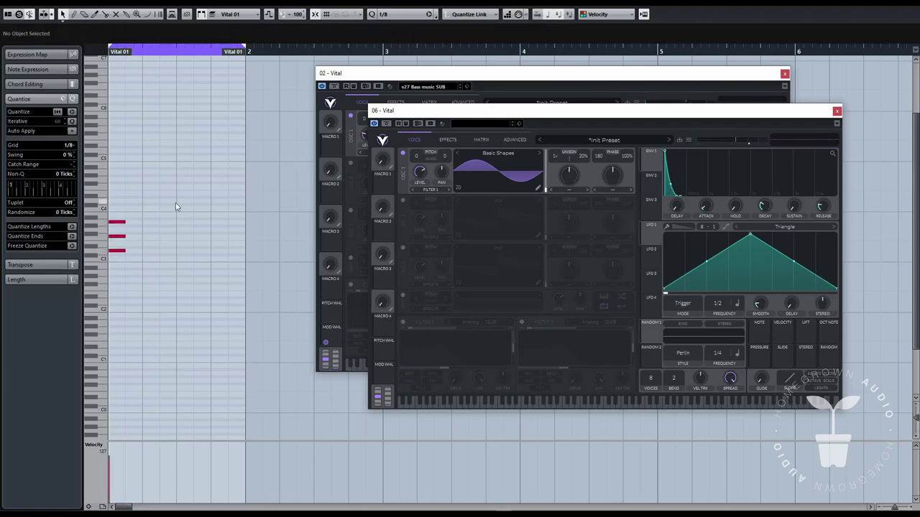
pyautogui.click(201, 250)
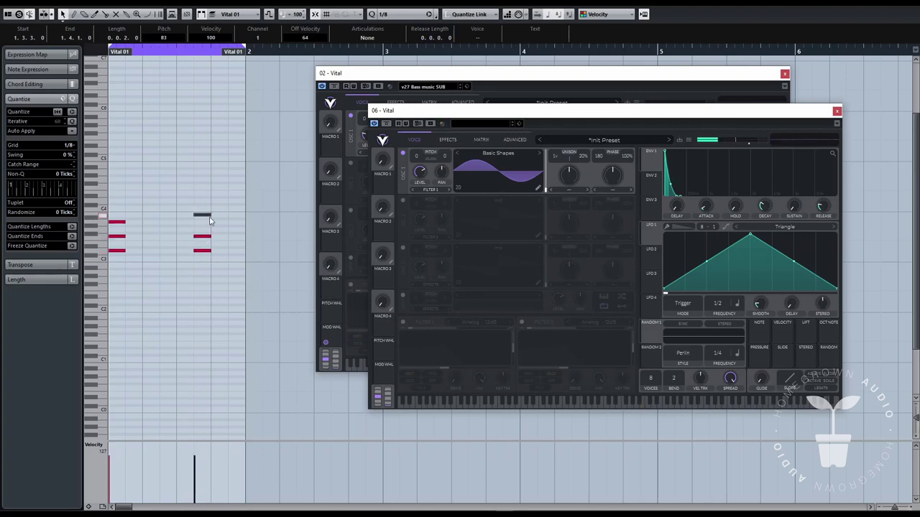
pyautogui.press('space')
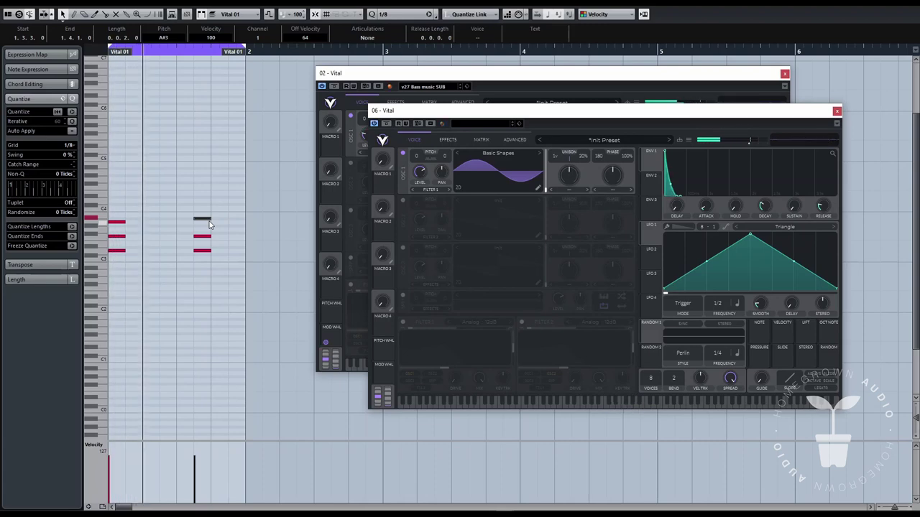
pyautogui.moveTo(173, 196); pyautogui.dragTo(208, 286)
pyautogui.hotkey('ctrl', 'Left')
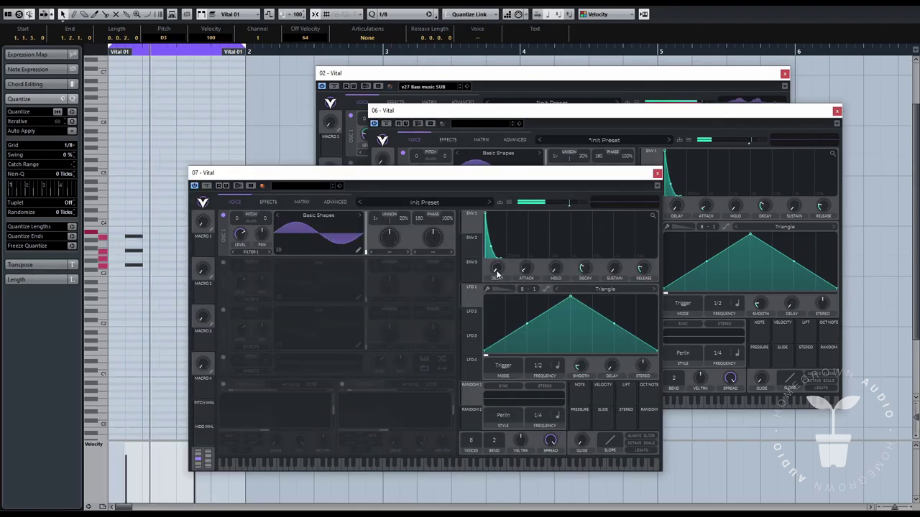
# In the 07 Vital instance, lengthen the ENV 1 attack and switch oscillator 1's wavetable to Brown Noise
pyautogui.moveTo(525, 269)
pyautogui.mouseDown()
pyautogui.moveTo(538, 224)
pyautogui.moveTo(534, 262)
pyautogui.mouseUp()
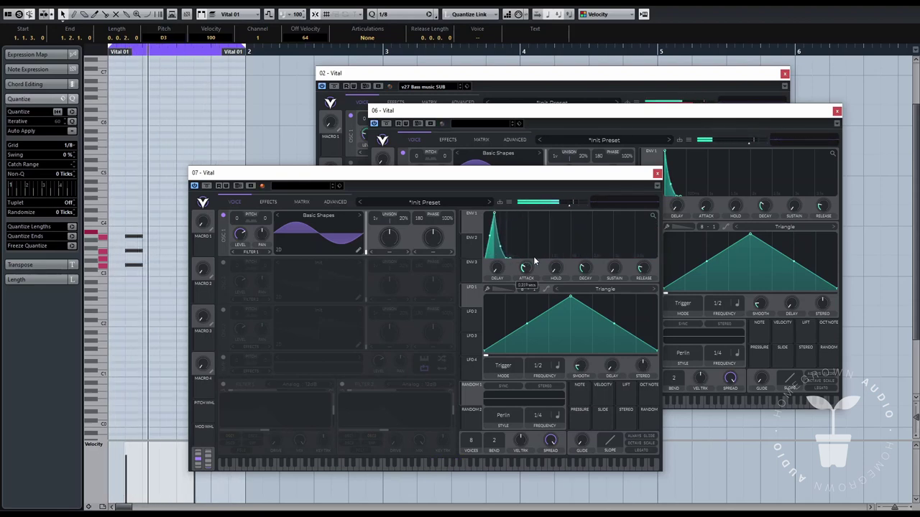
pyautogui.click(360, 215)
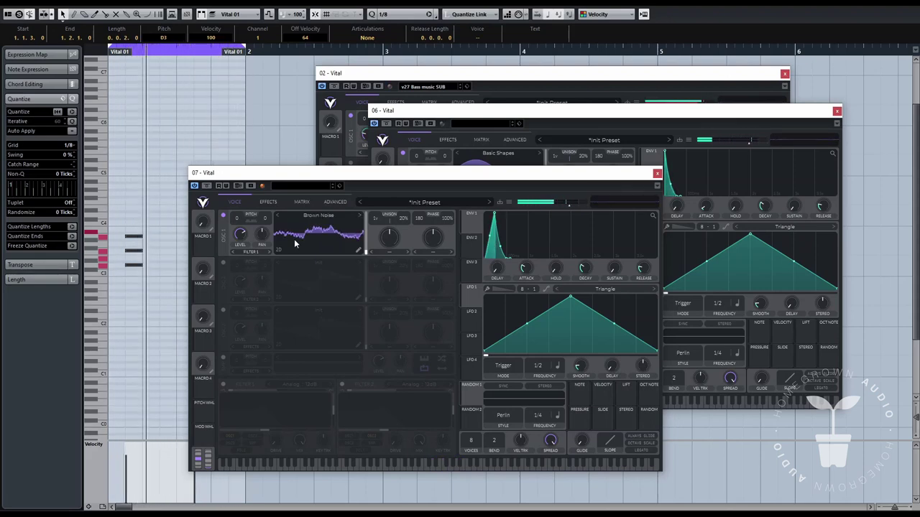
pyautogui.click(388, 252)
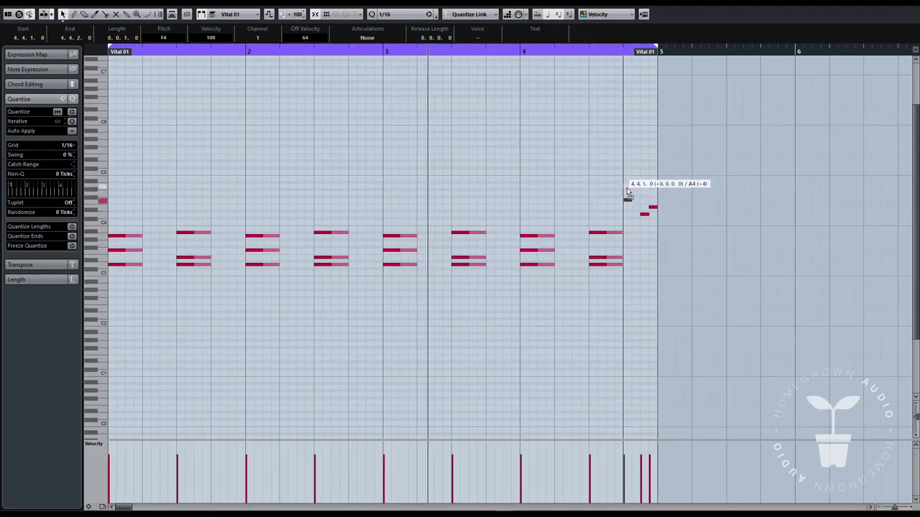
# Raise the note at 4.4.1 in the Vital 01 part to A4, and open the track's Vital instrument
pyautogui.click(626, 182)
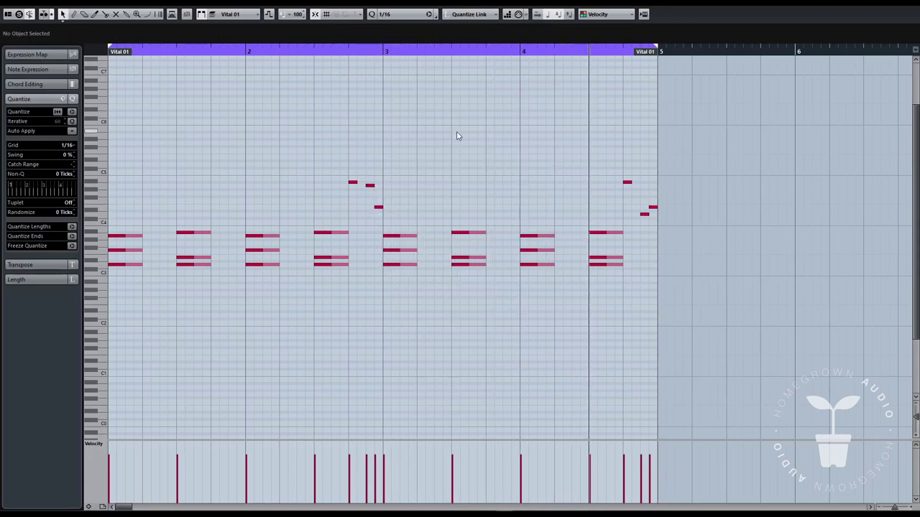
pyautogui.press('Escape')
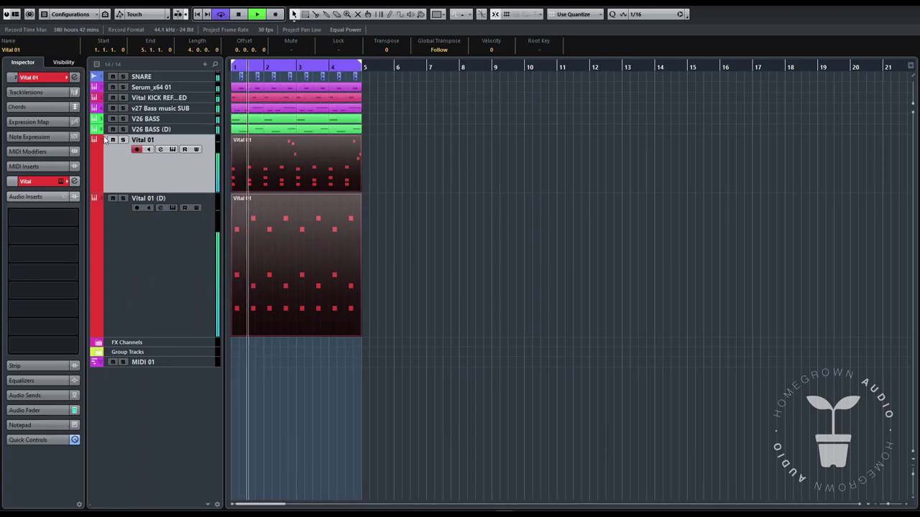
pyautogui.click(60, 183)
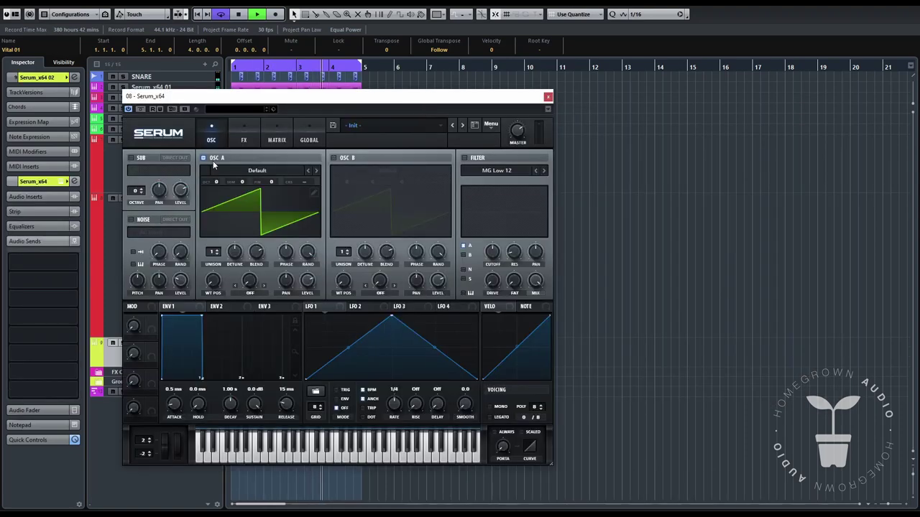
# In the 08 Serum instance, set oscillator A's wavetable to 4088 and its warp mode to FM Sub Osc
pyautogui.click(316, 171)
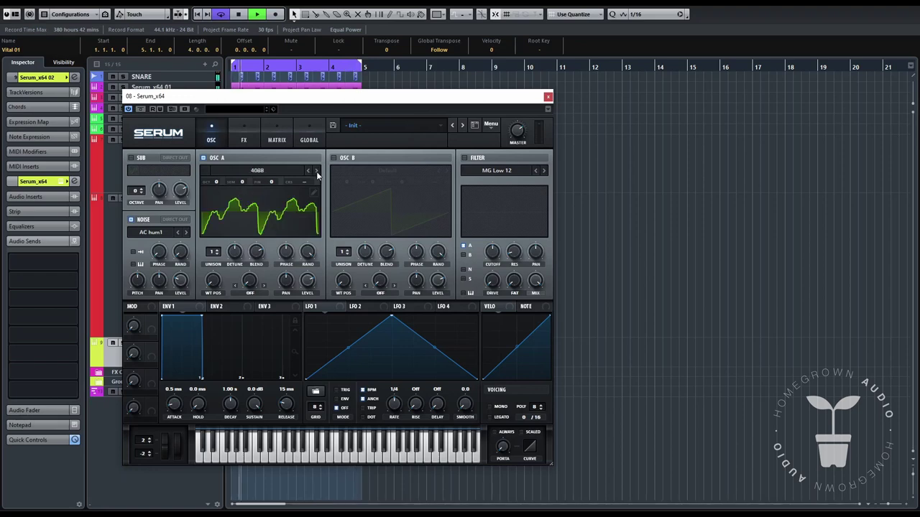
pyautogui.click(250, 293)
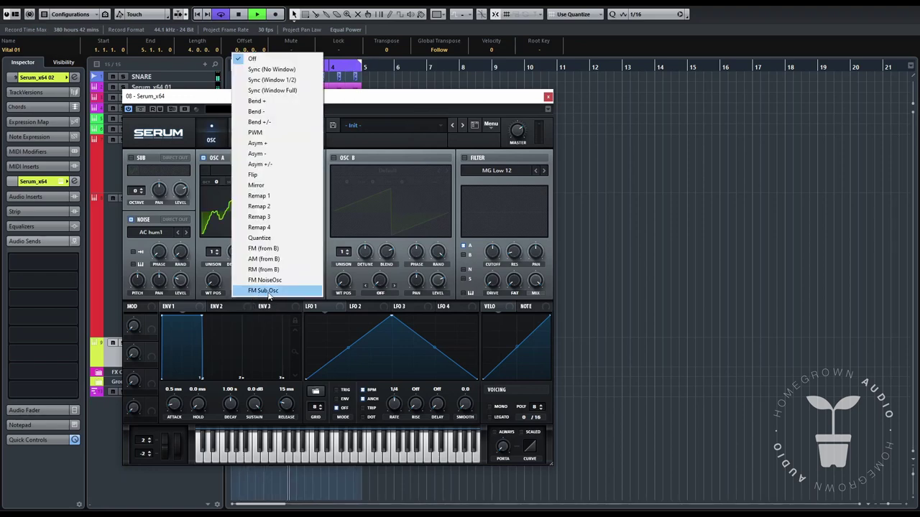
pyautogui.click(287, 290)
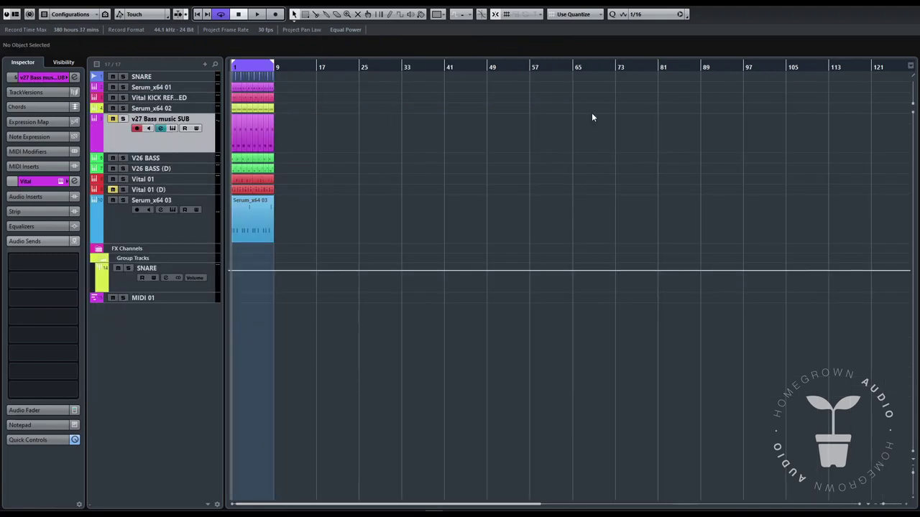
# Open the channel settings of v27 Bass music SUB and audition the loop with SNARE and Serum_x64 01 soloed
pyautogui.press('e')
pyautogui.press('space')
pyautogui.moveTo(261, 70); pyautogui.dragTo(207, 62)
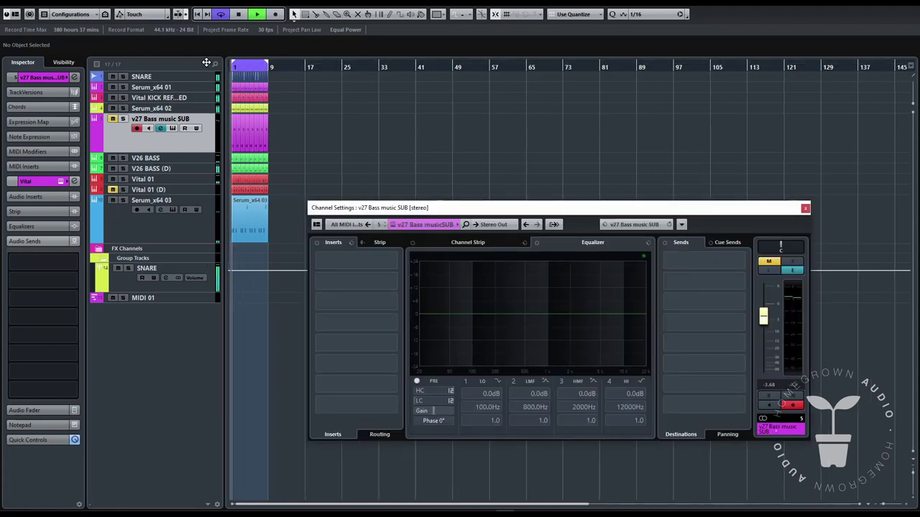
pyautogui.click(123, 77)
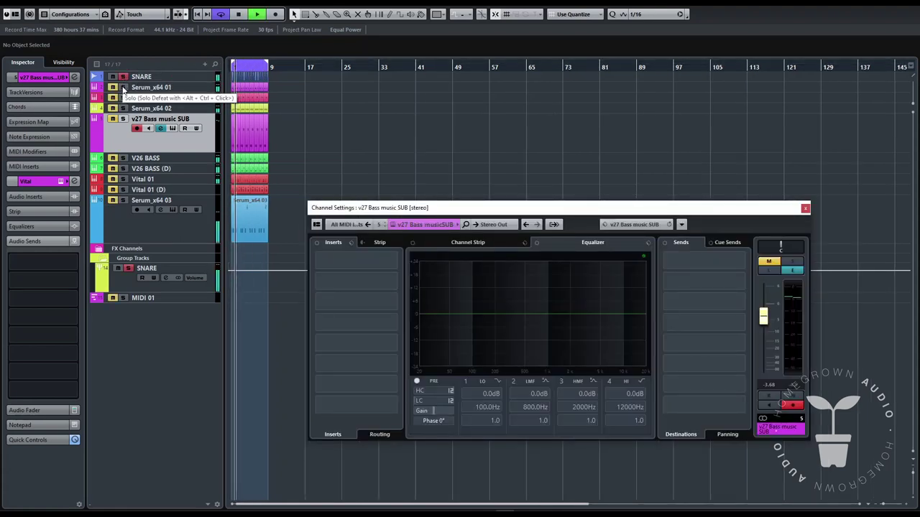
pyautogui.click(123, 87)
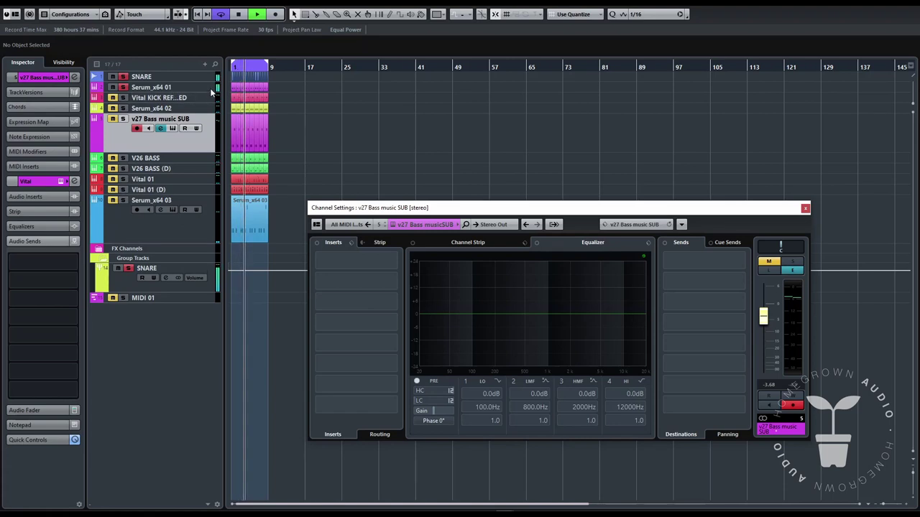
pyautogui.press('space')
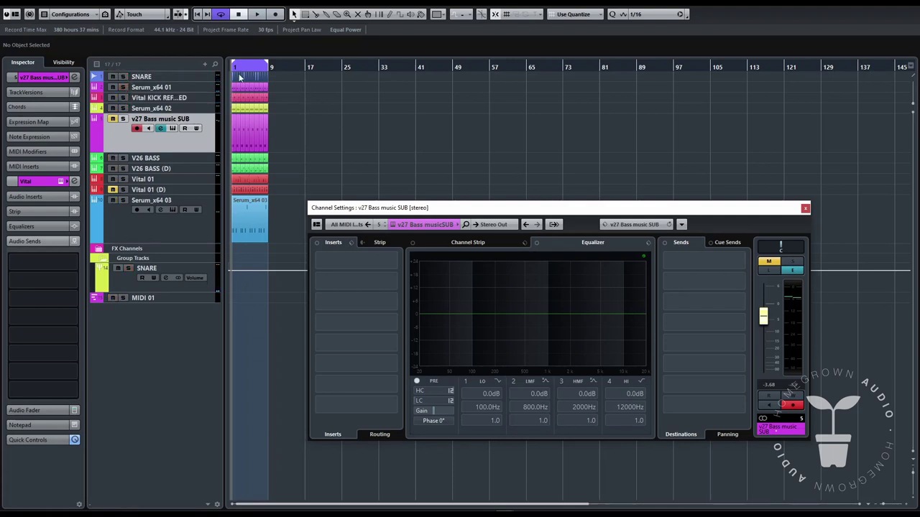
# Route v27 Bass music SUB to the h-de delay with an active send at -13.9, and close the channel and H-Delay windows
pyautogui.press('space')
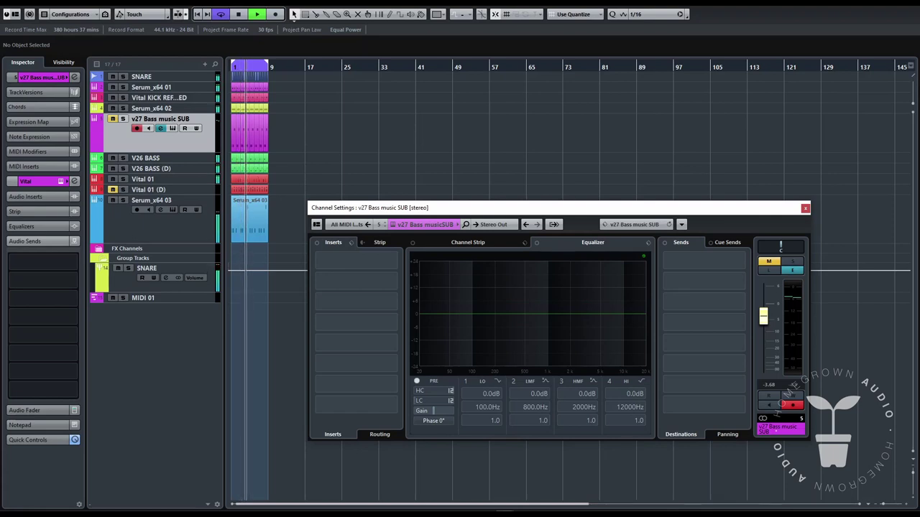
pyautogui.click(112, 119)
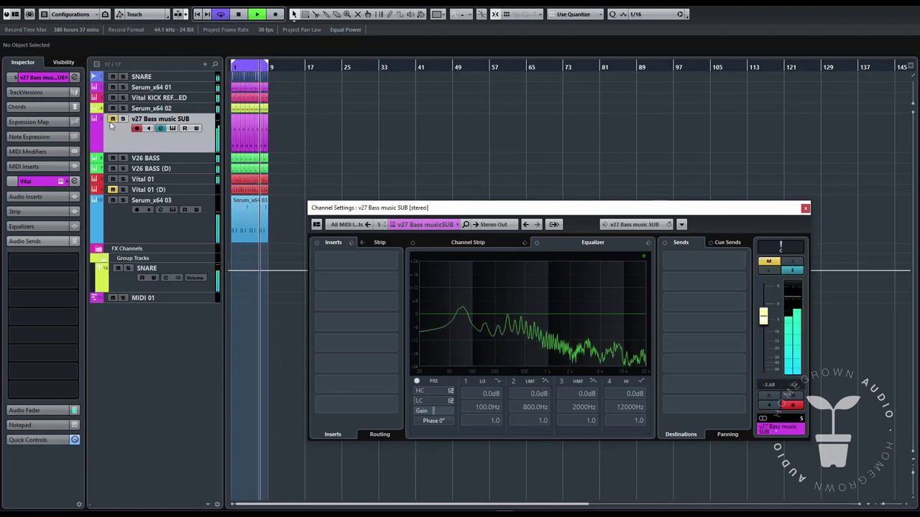
pyautogui.click(46, 282)
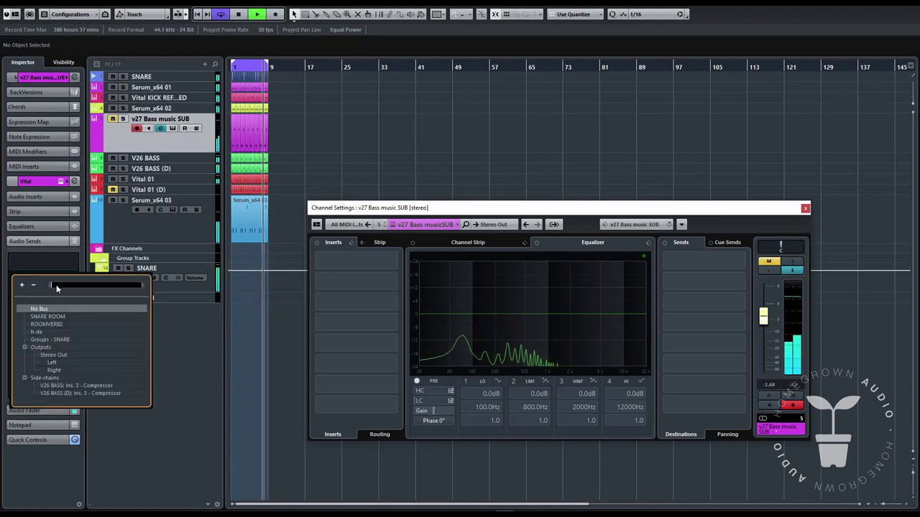
pyautogui.click(41, 332)
pyautogui.click(13, 276)
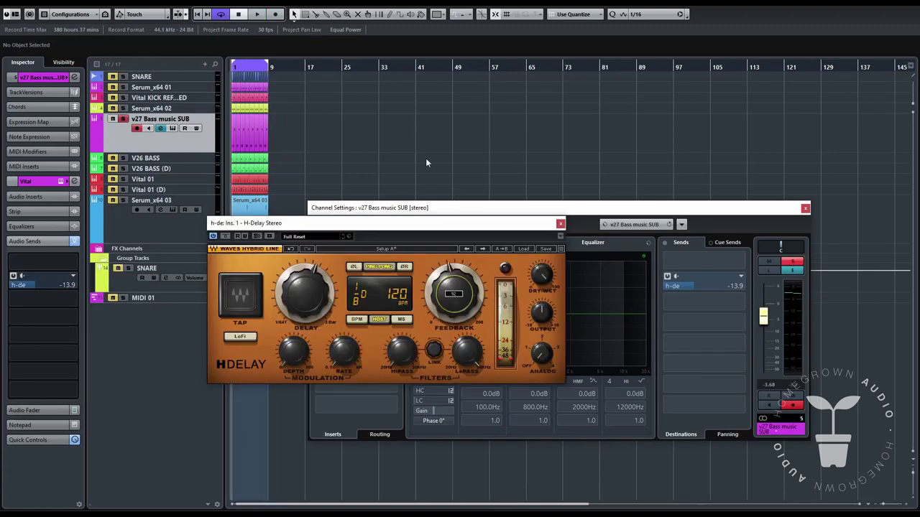
pyautogui.click(805, 208)
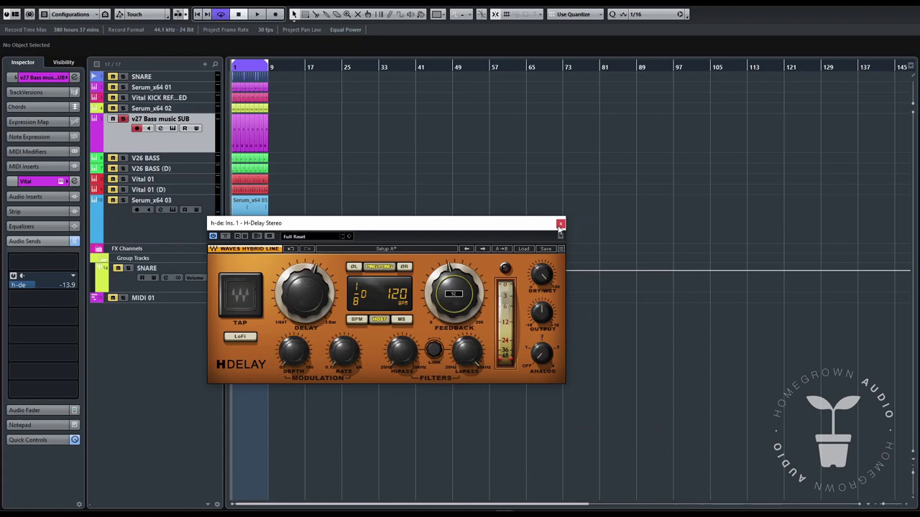
pyautogui.click(559, 224)
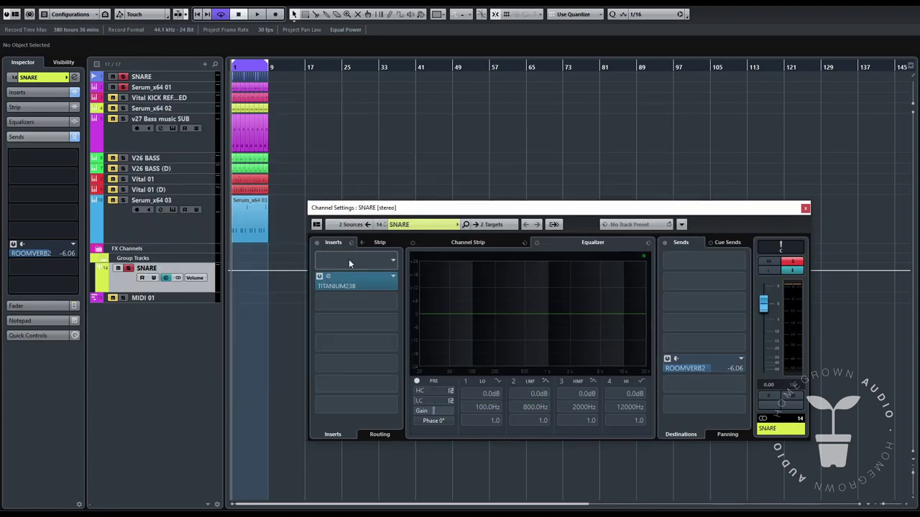
# Insert LFOTool_x64 in the fourth insert slot of the SNARE group channel
pyautogui.click(351, 324)
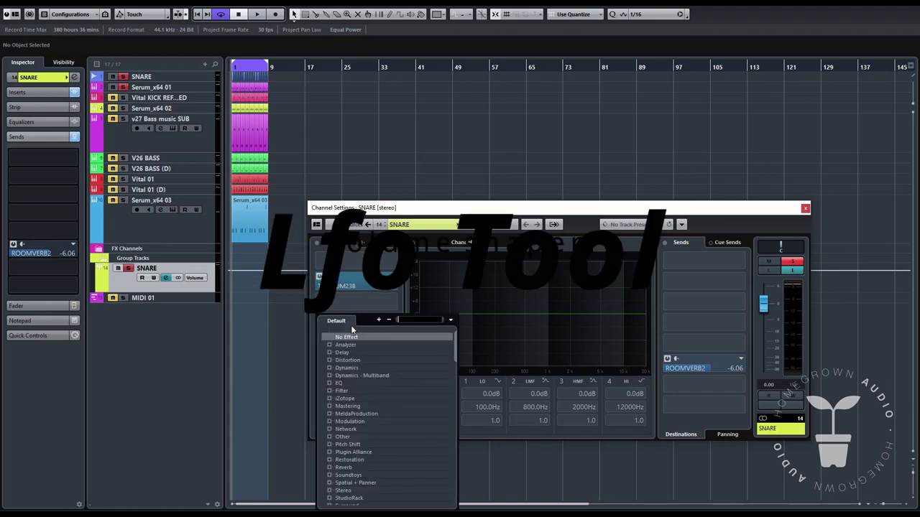
pyautogui.write('lfo')
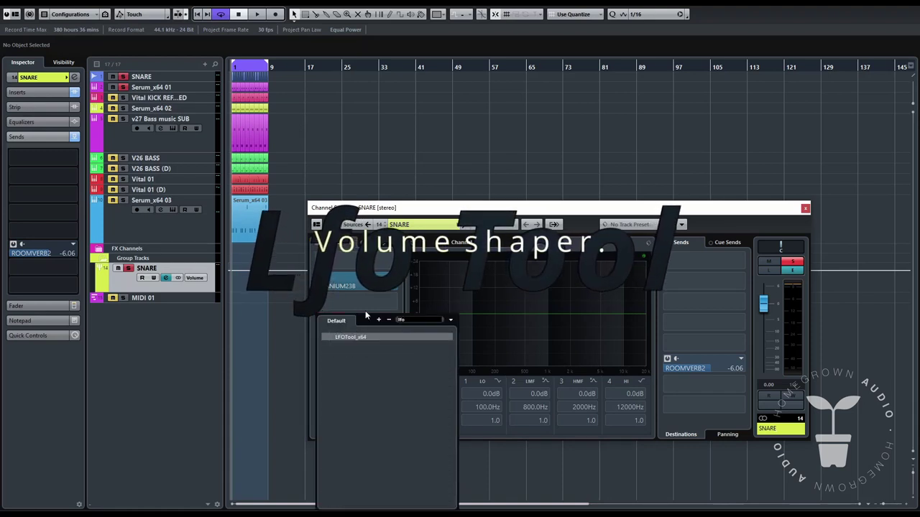
pyautogui.click(356, 337)
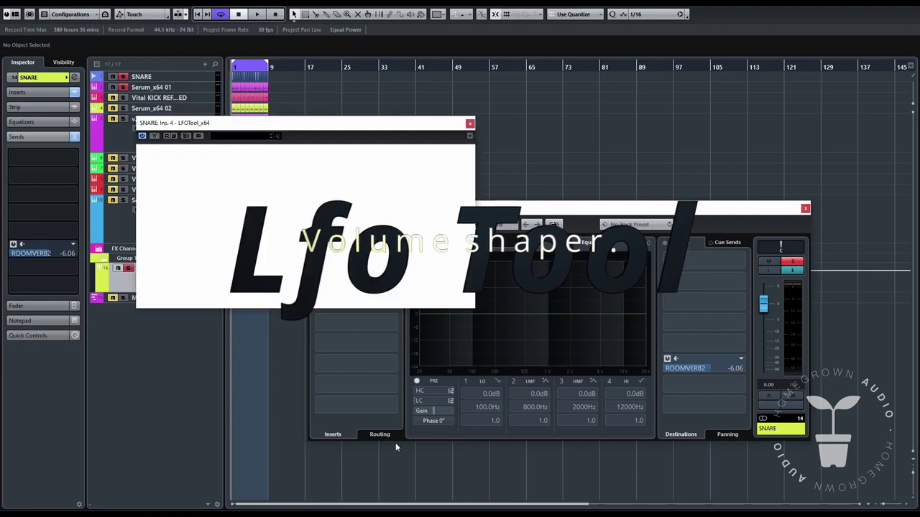
# Shape the LFOTool volume curve on the SNARE group into a short early dip with a quick recovery while auditioning the loop
pyautogui.moveTo(207, 226); pyautogui.dragTo(199, 152)
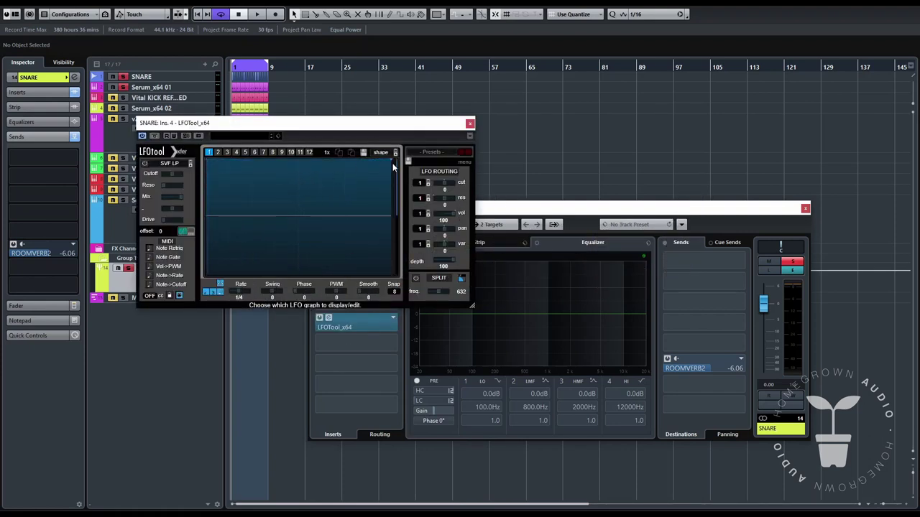
pyautogui.press('space')
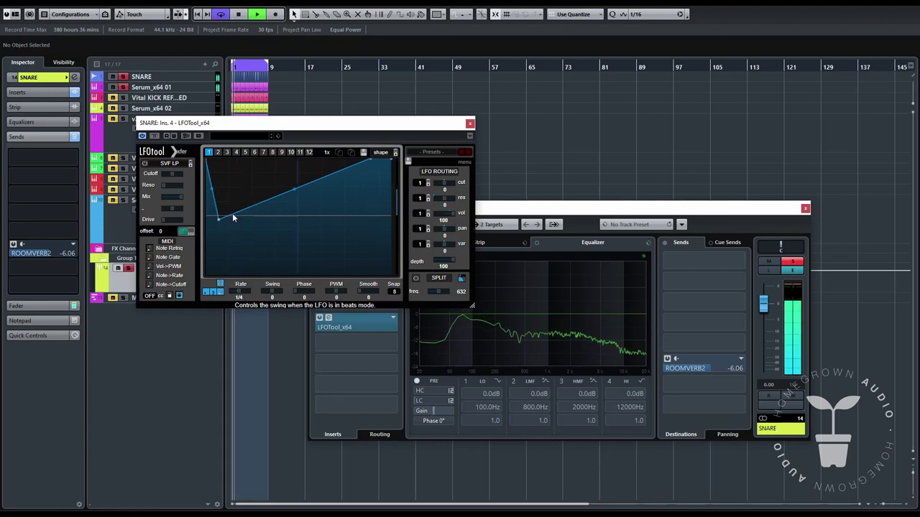
pyautogui.moveTo(232, 213); pyautogui.dragTo(238, 165)
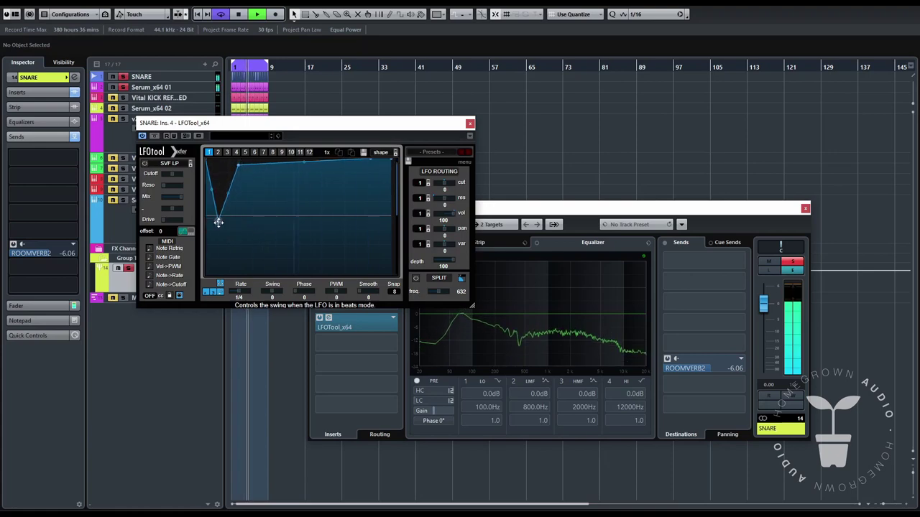
pyautogui.moveTo(219, 222); pyautogui.dragTo(215, 216)
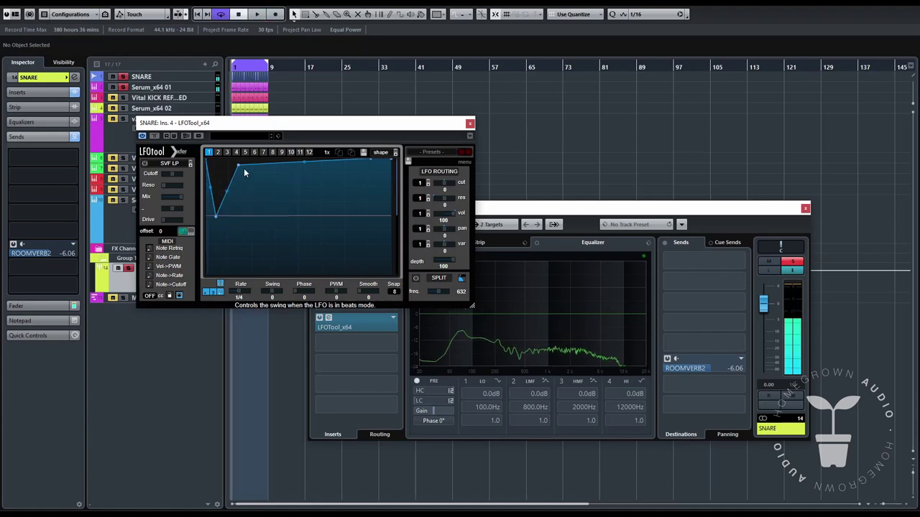
pyautogui.press('space')
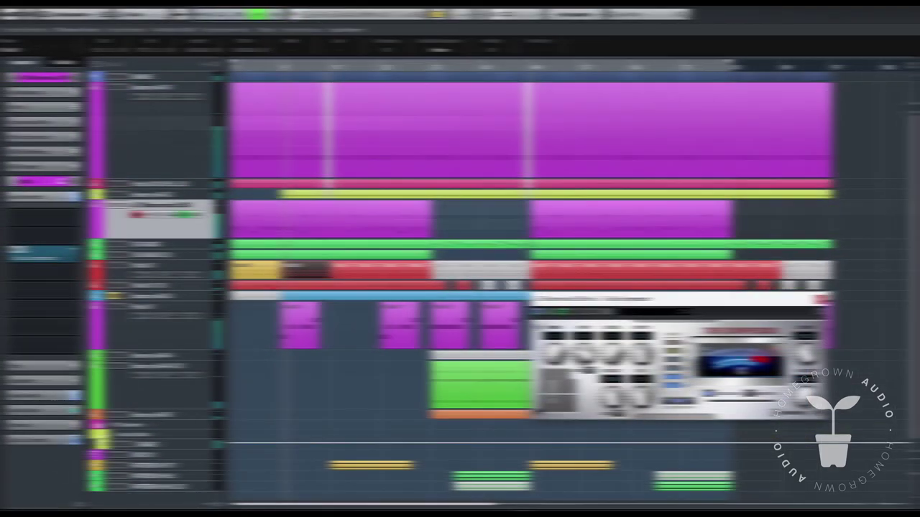
# Set the Tube Compressor on v27 Bass music SUB to drive 1.7, input 17.3, attack 0.1, release 262, mix 71 and output 1.3
pyautogui.moveTo(686, 300); pyautogui.dragTo(524, 246)
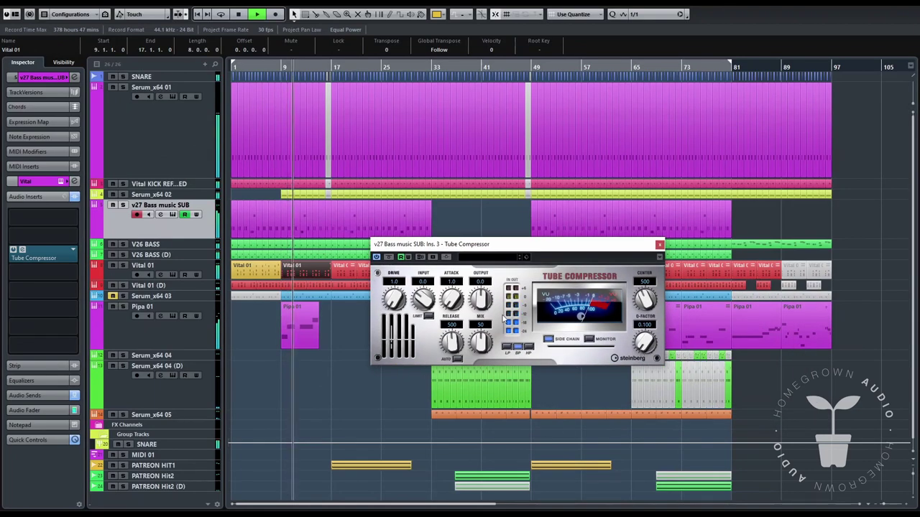
pyautogui.moveTo(394, 300); pyautogui.dragTo(400, 288)
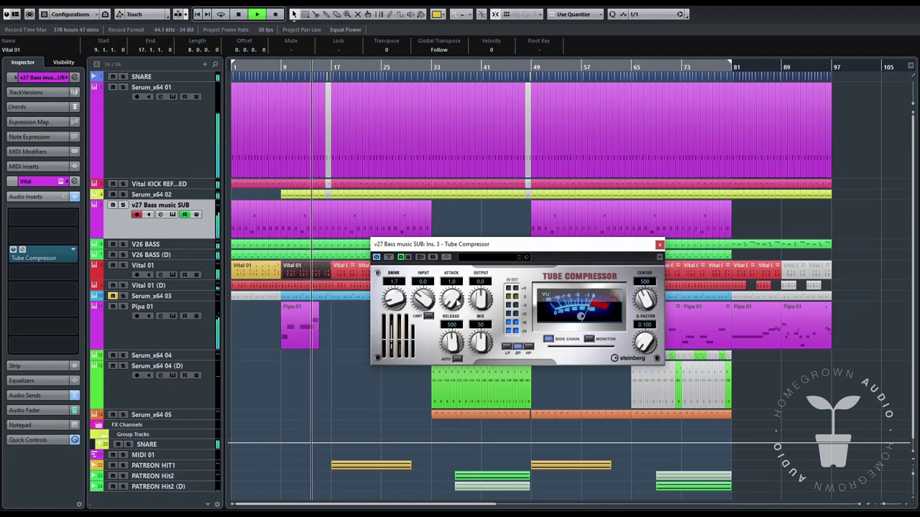
pyautogui.moveTo(459, 307); pyautogui.dragTo(458, 313)
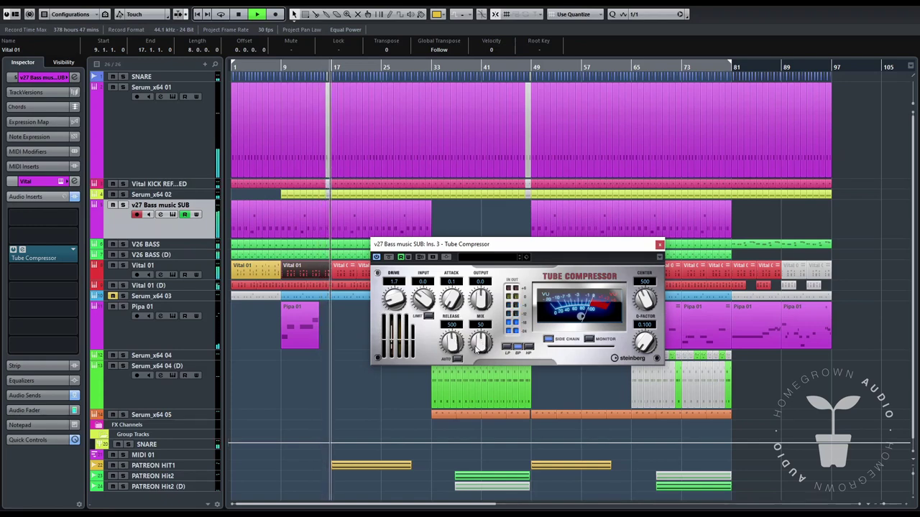
pyautogui.moveTo(451, 343); pyautogui.dragTo(482, 321)
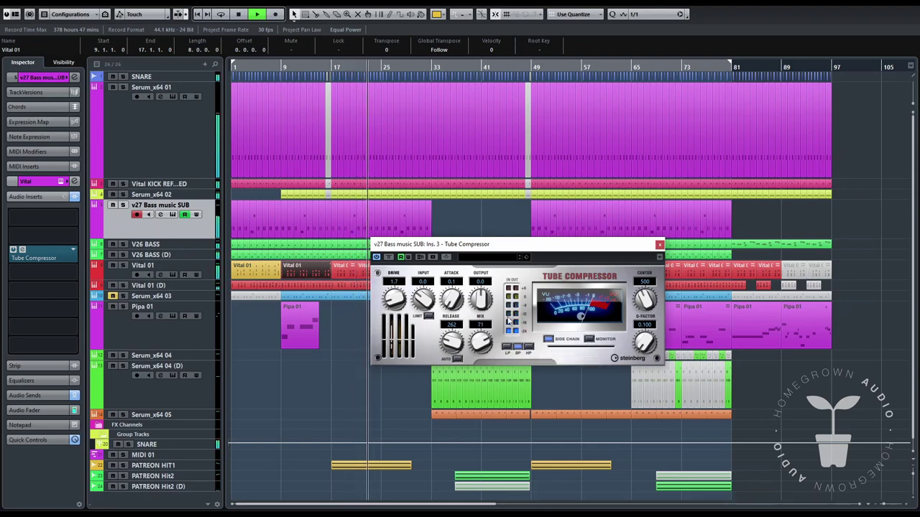
pyautogui.moveTo(430, 302); pyautogui.dragTo(432, 290)
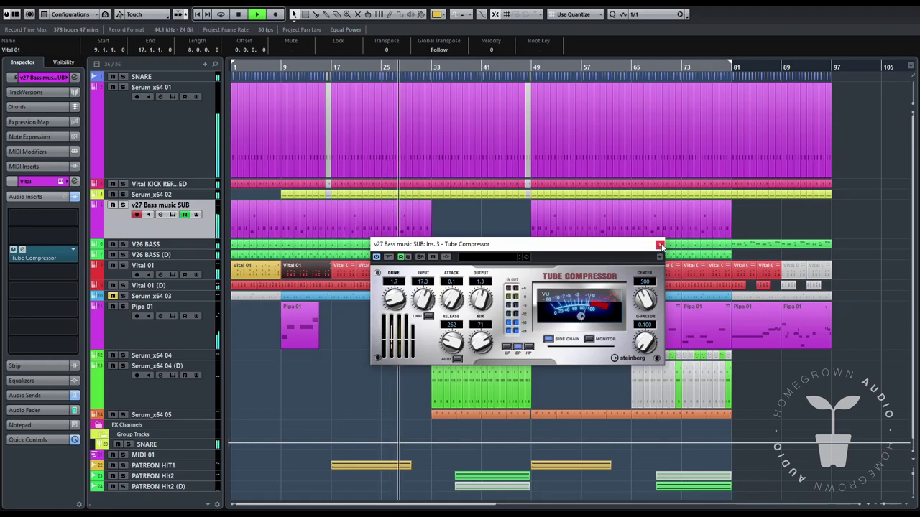
pyautogui.click(659, 246)
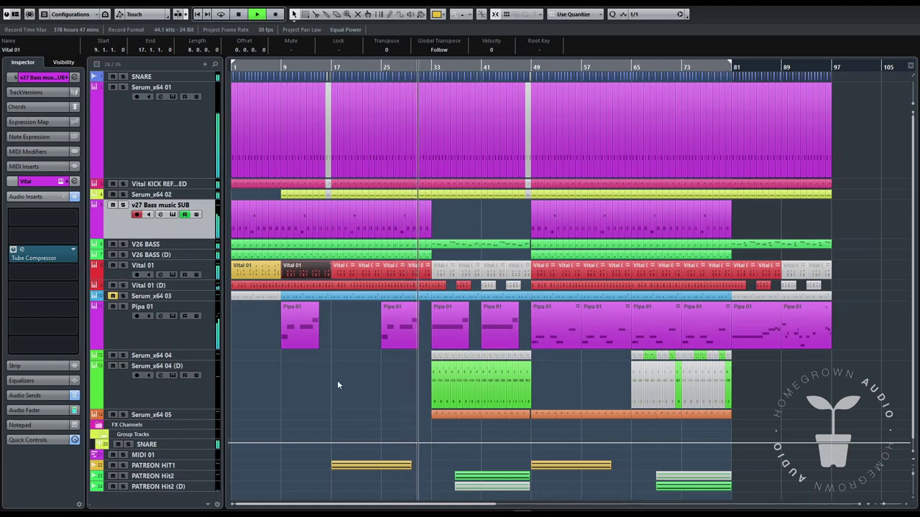
pyautogui.click(195, 336)
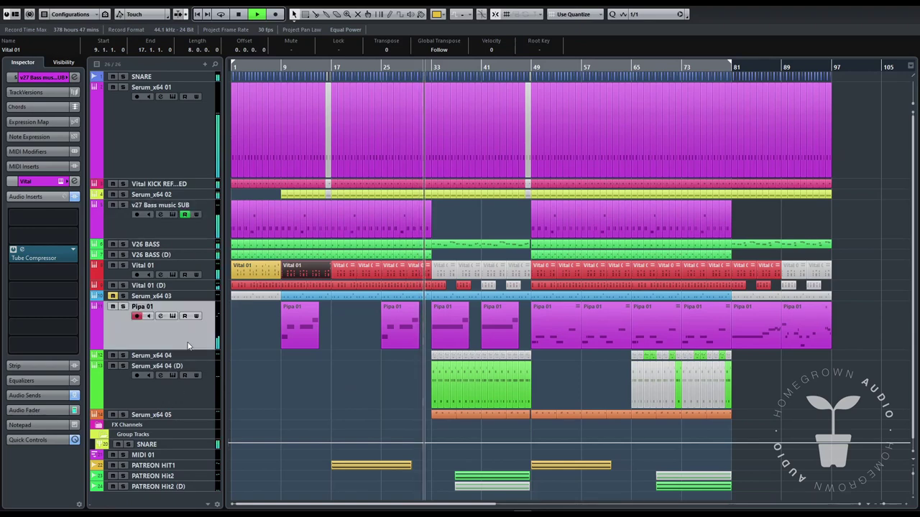
pyautogui.rightClick(194, 336)
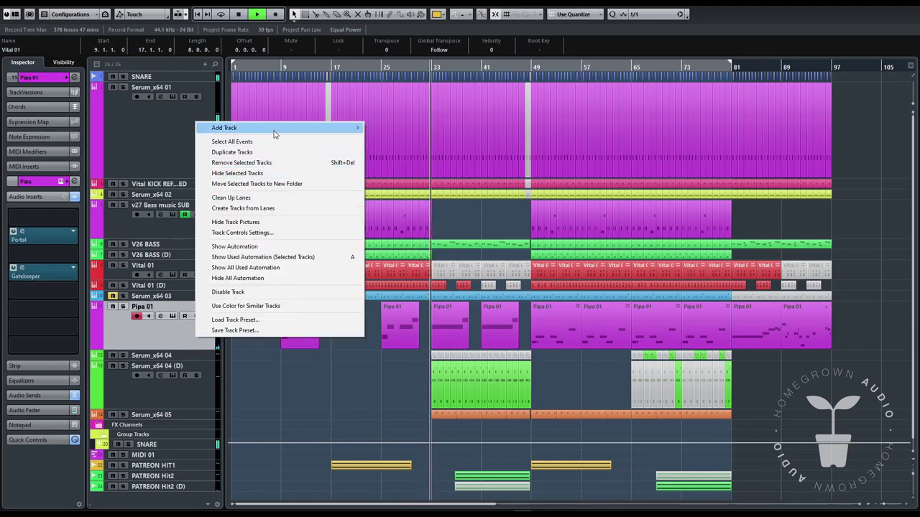
pyautogui.moveTo(316, 127)
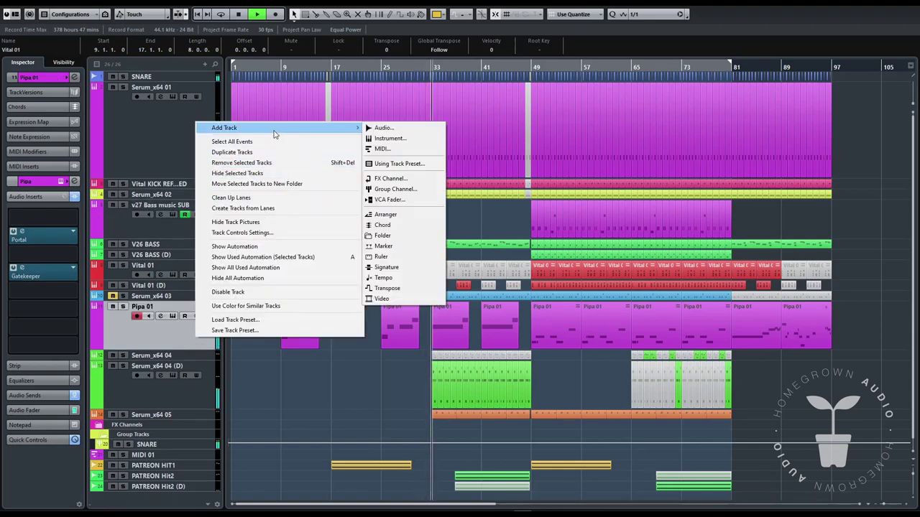
pyautogui.click(397, 140)
pyautogui.click(291, 114)
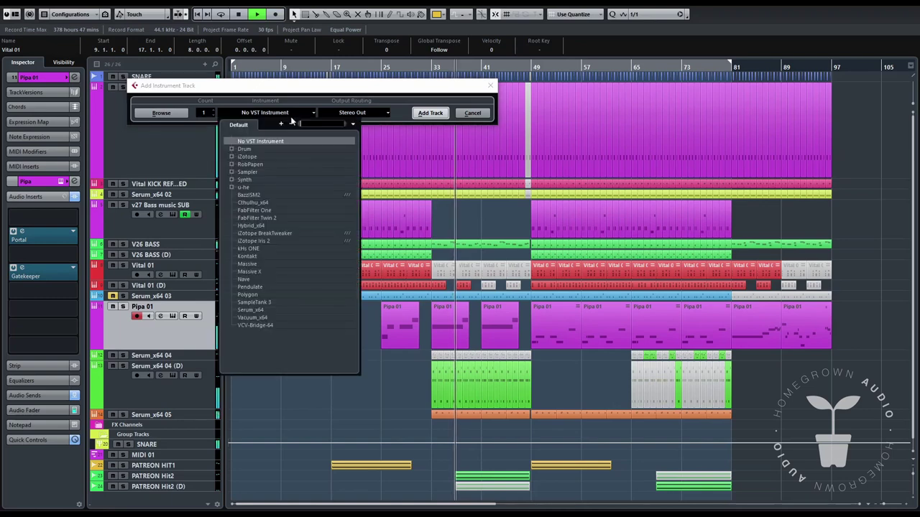
pyautogui.click(482, 116)
pyautogui.click(482, 115)
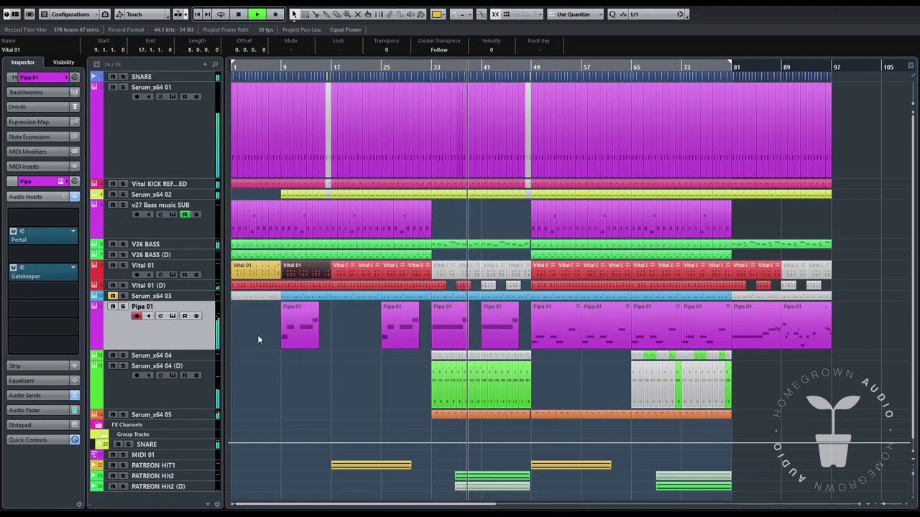
# Duplicate the Pipa 01 track and delete all the copy's clips except the two starting at bars 33 and 41
pyautogui.rightClick(175, 339)
pyautogui.click(263, 152)
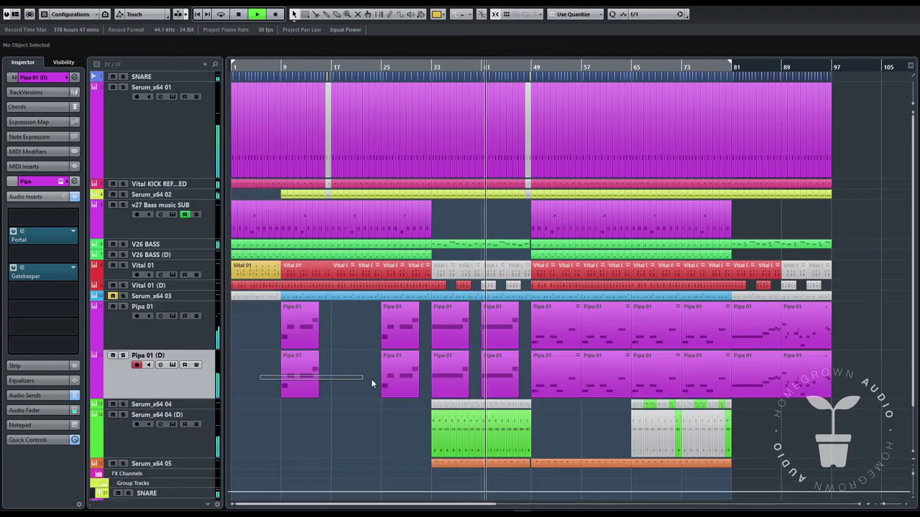
pyautogui.press('Delete')
pyautogui.click(880, 376)
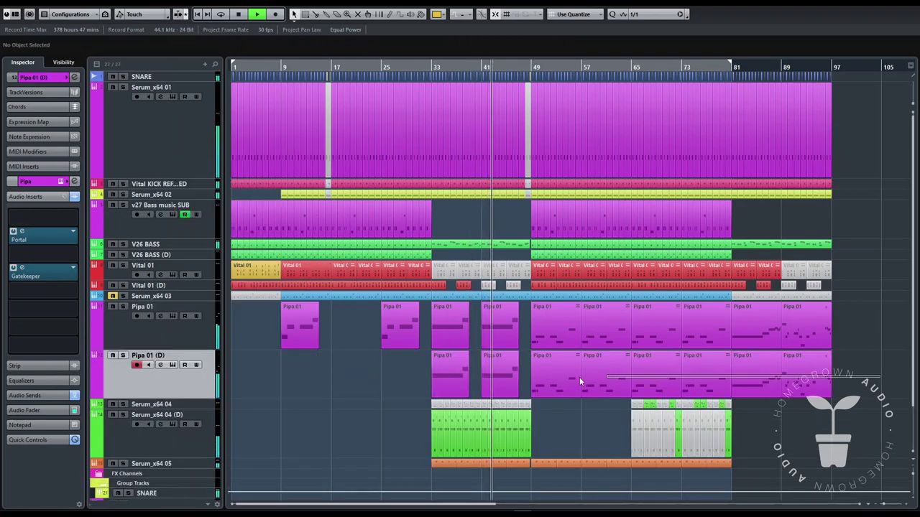
pyautogui.moveTo(552, 379); pyautogui.dragTo(544, 380)
pyautogui.press('Delete')
# Glue the two remaining Pipa 01 (D) clips into one and restart playback just before bar 33
pyautogui.click(461, 382)
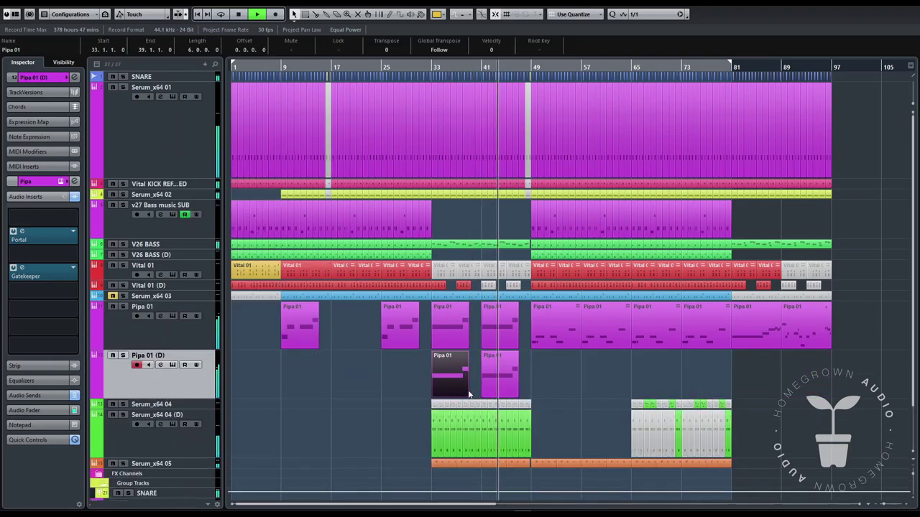
pyautogui.press('4')
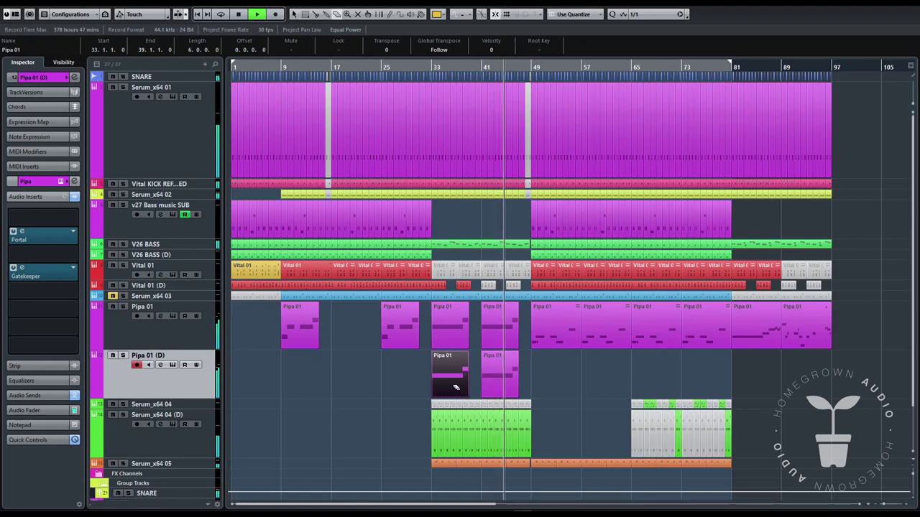
pyautogui.click(454, 387)
pyautogui.press('1')
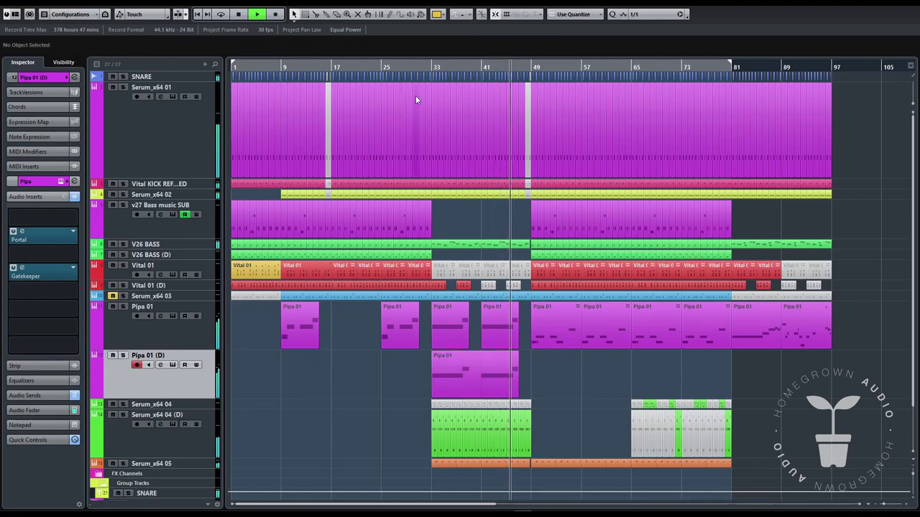
pyautogui.click(429, 69)
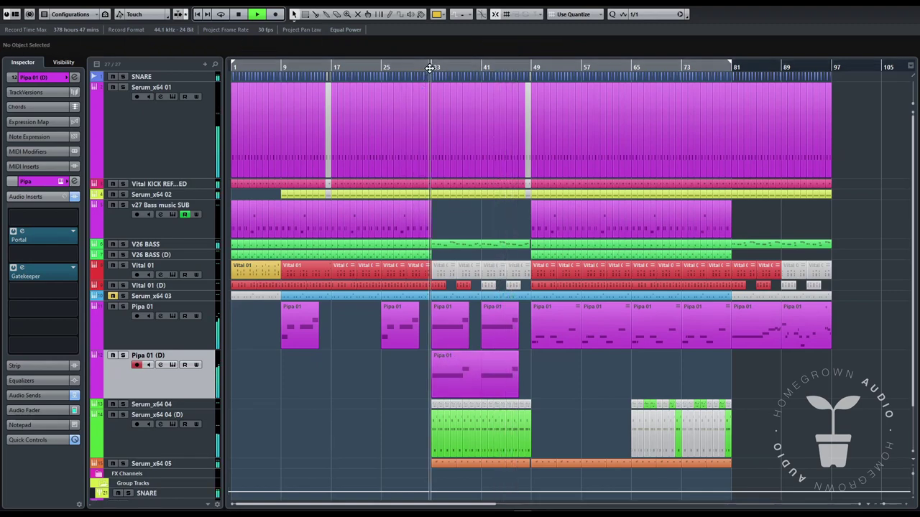
# Open the glued Pipa clip's notes and, with quantize at 1/32, shorten the notes at bars 33 and 35 to one bar each
pyautogui.doubleClick(433, 381)
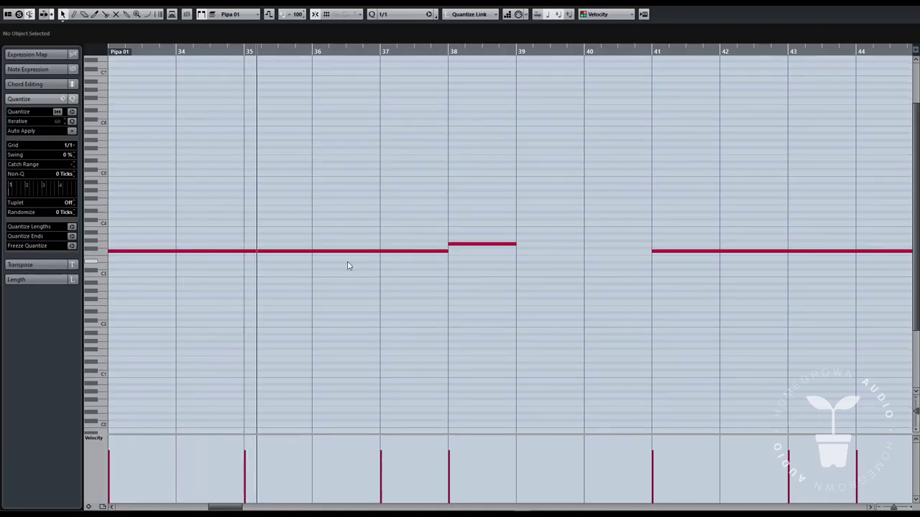
pyautogui.press('g')
pyautogui.press('g')
pyautogui.press('g')
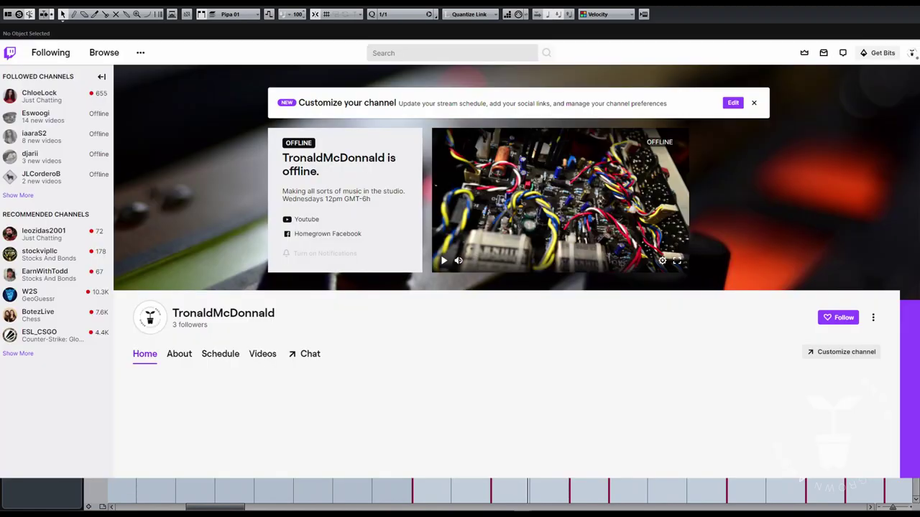
pyautogui.moveTo(562, 251); pyautogui.dragTo(530, 251)
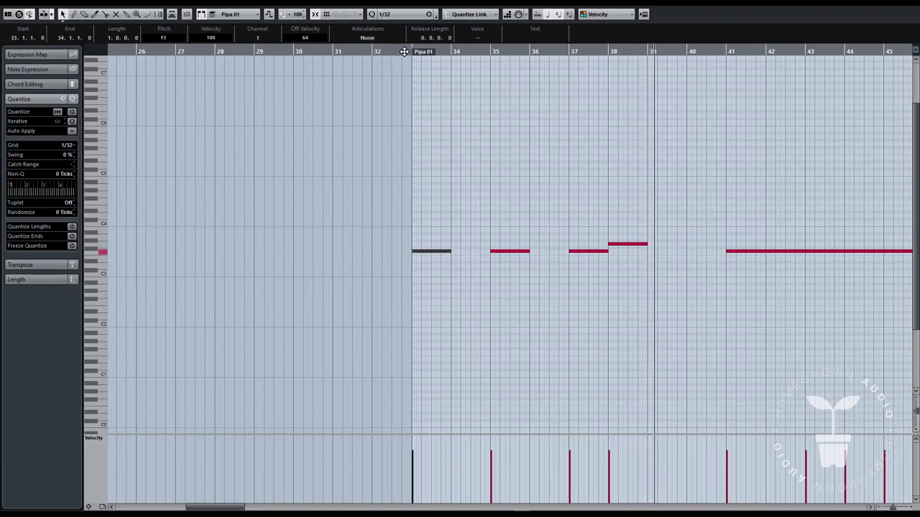
# Turn the held note in bar 33 into three short rising notes, F3, G#3 and C4, while auditioning from bar 33
pyautogui.click(406, 52)
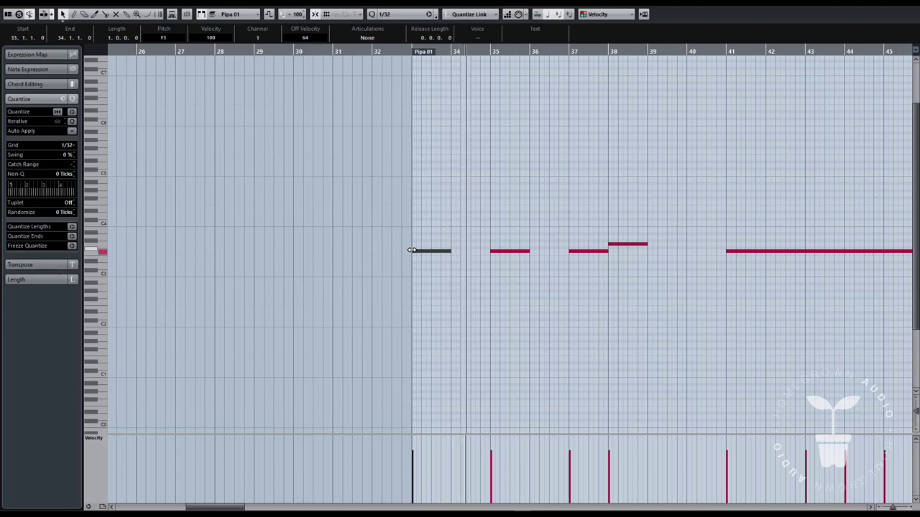
pyautogui.moveTo(411, 250); pyautogui.dragTo(421, 250)
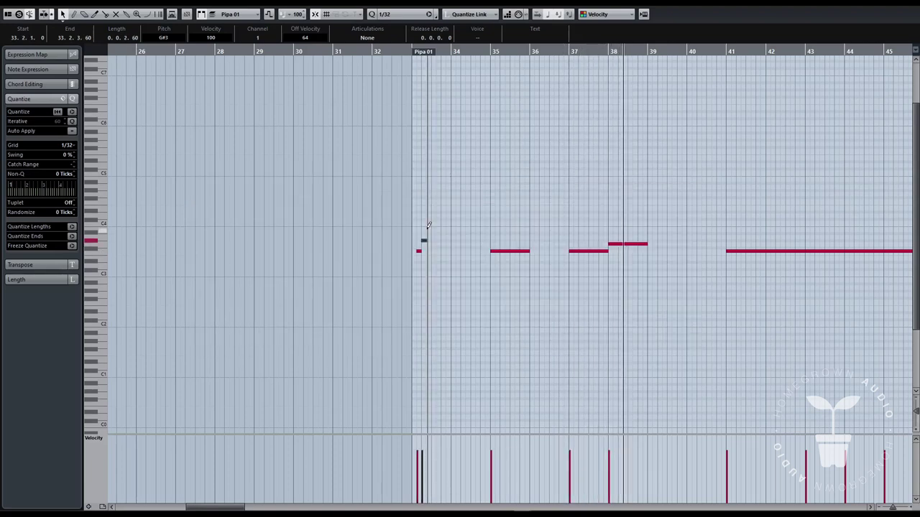
pyautogui.moveTo(427, 222); pyautogui.dragTo(432, 222)
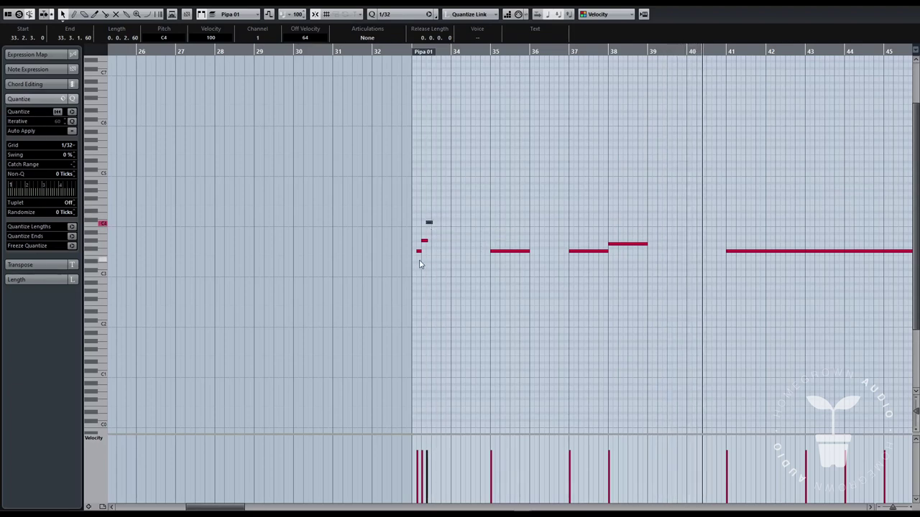